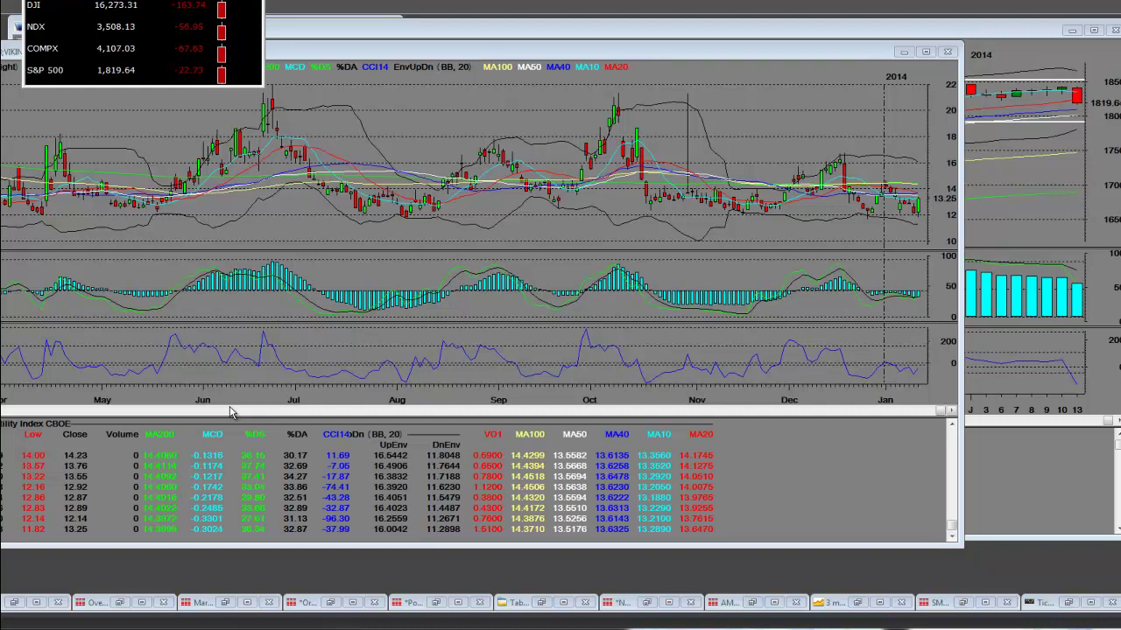
- Move the VIX chart window fully into view and draw horizontal trend lines at about 11.96 and 20.63 on its price panel
click(672, 58)
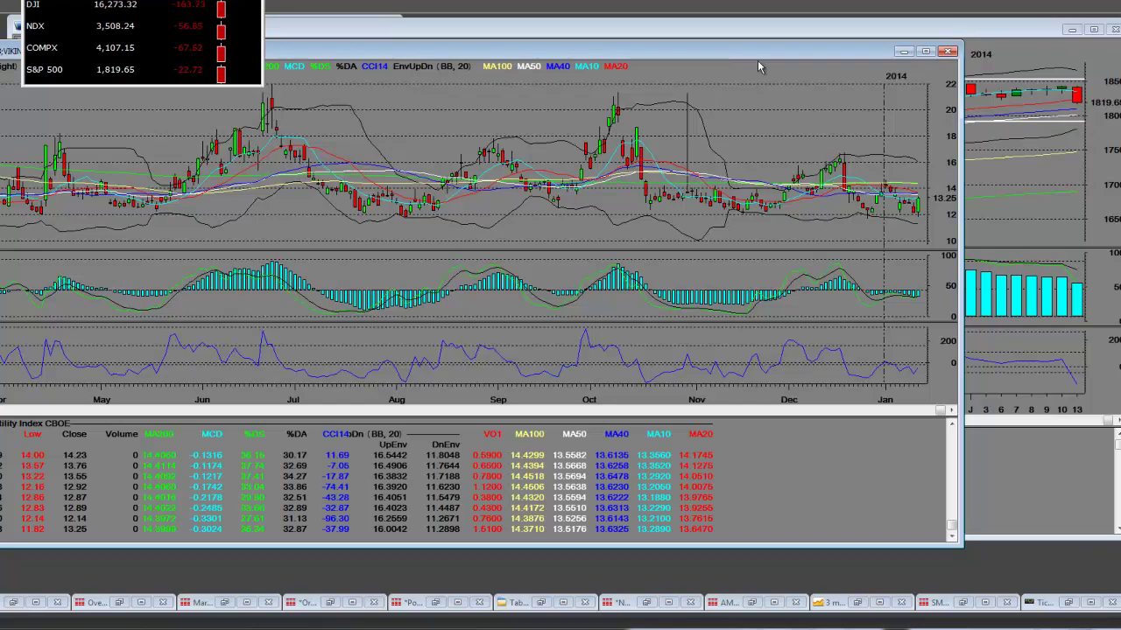
drag(760, 55, 886, 138)
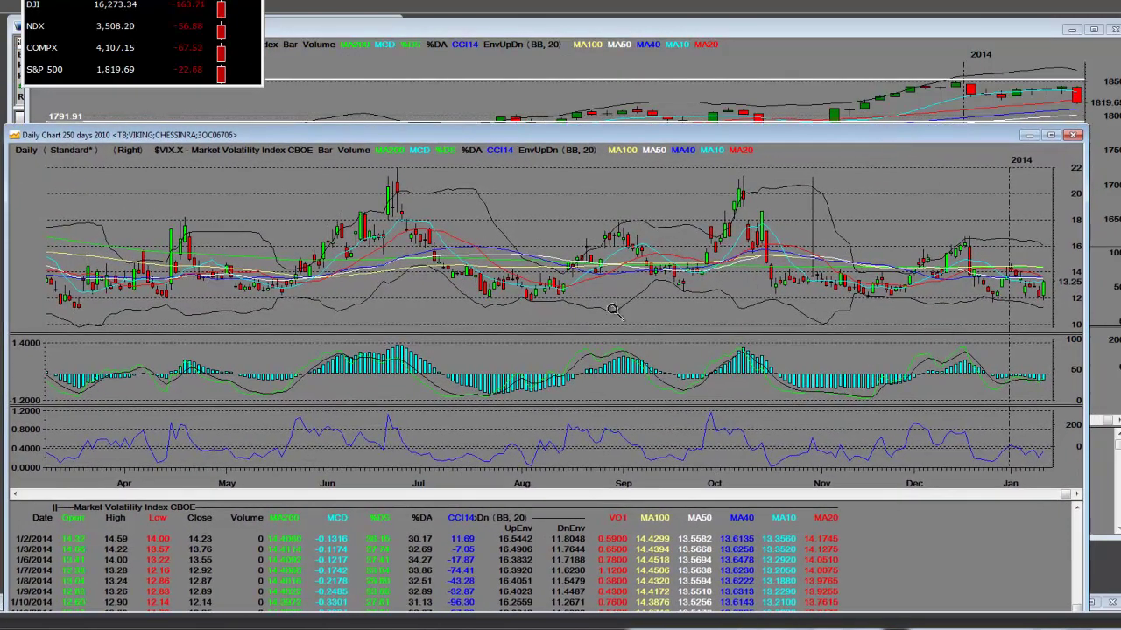
right_click(535, 186)
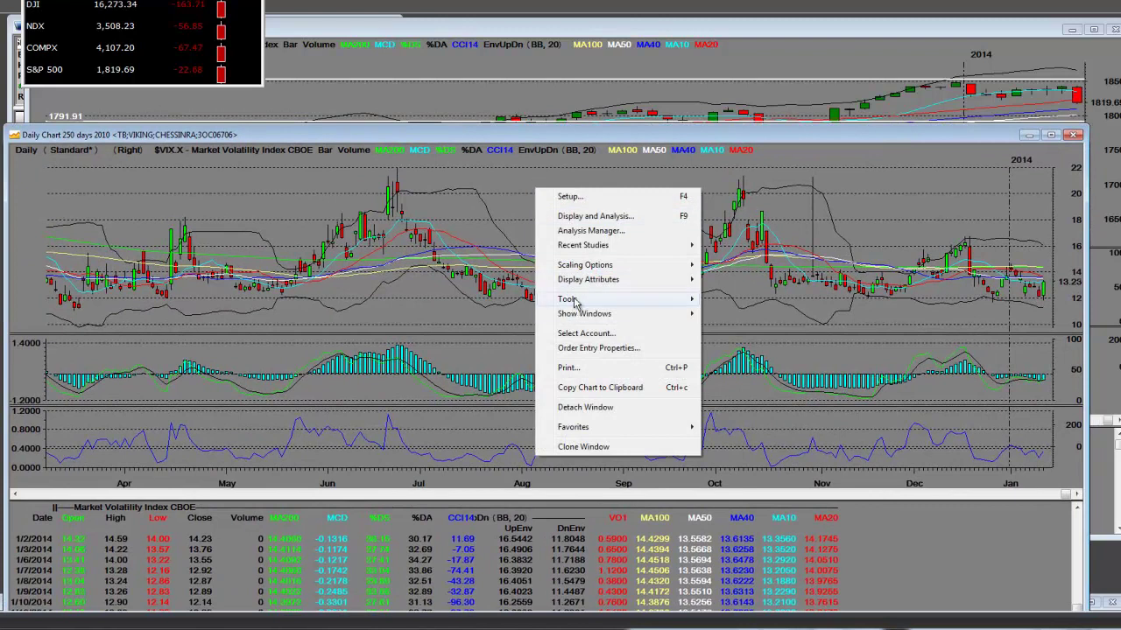
mouse_move(575, 302)
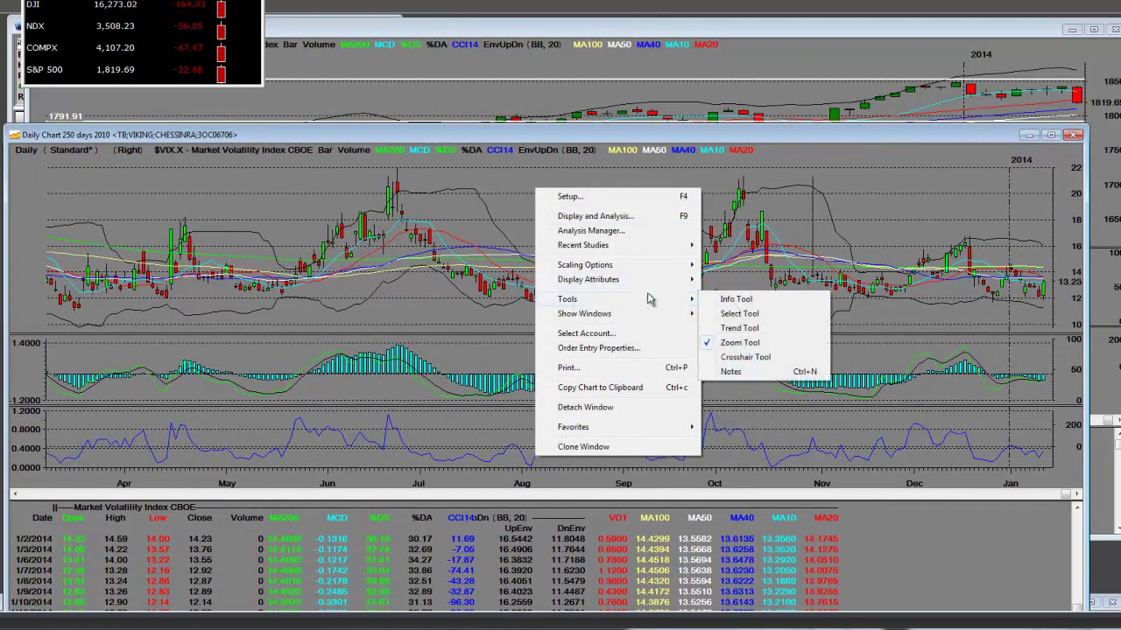
click(744, 328)
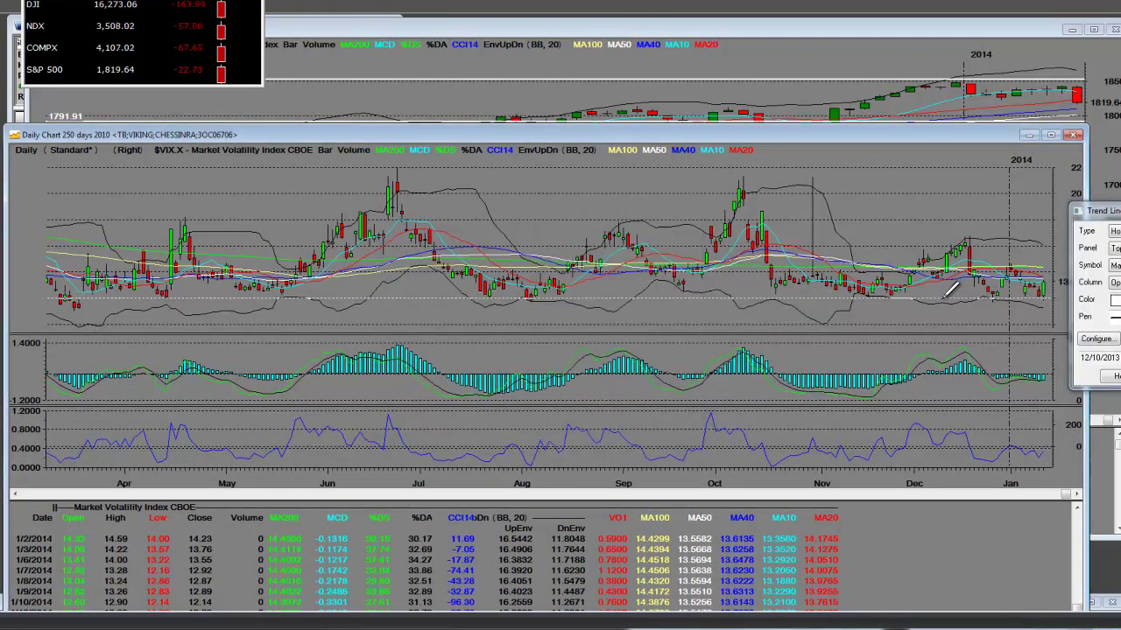
click(946, 298)
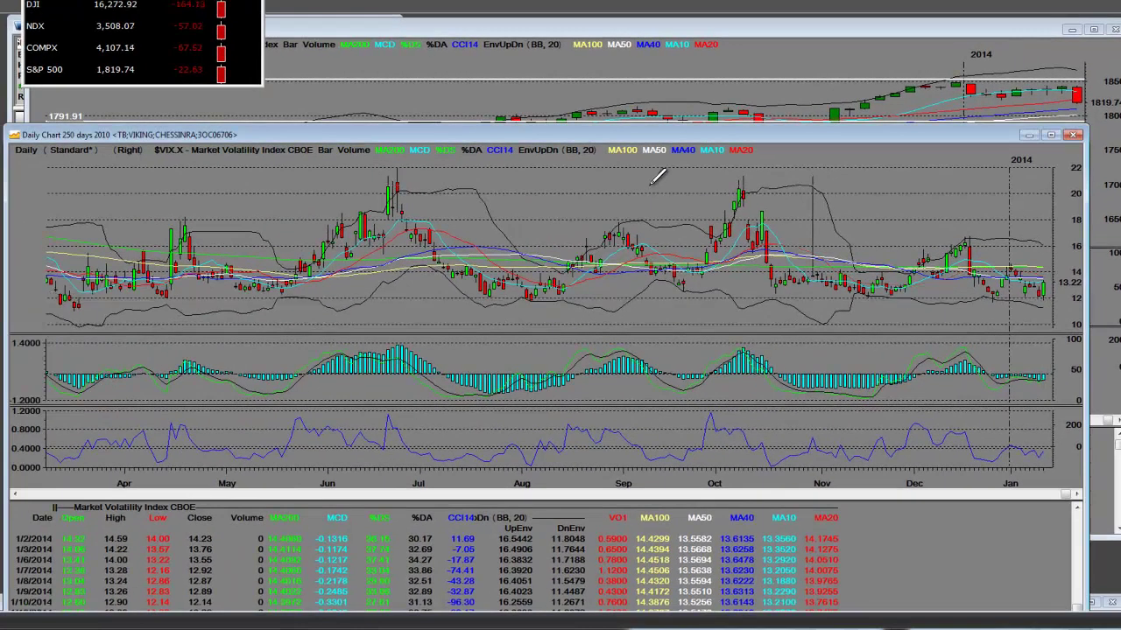
click(654, 183)
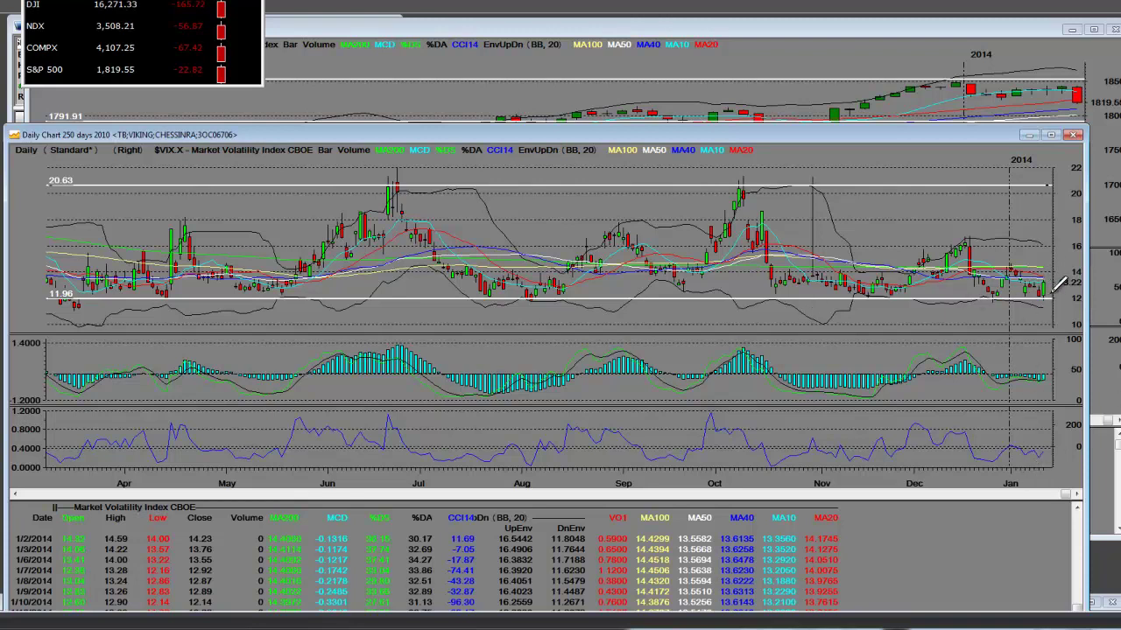
- Zoom the VIX chart in on December 3 to January 13 and move its window lower to expose the S&P 500 chart
right_click(673, 168)
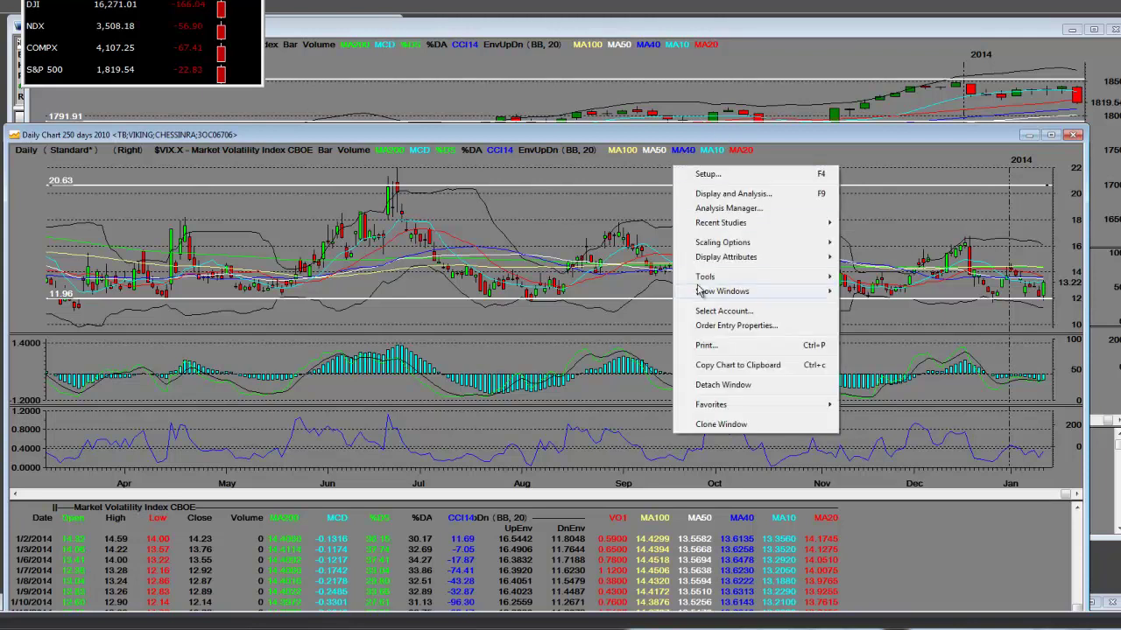
mouse_move(715, 283)
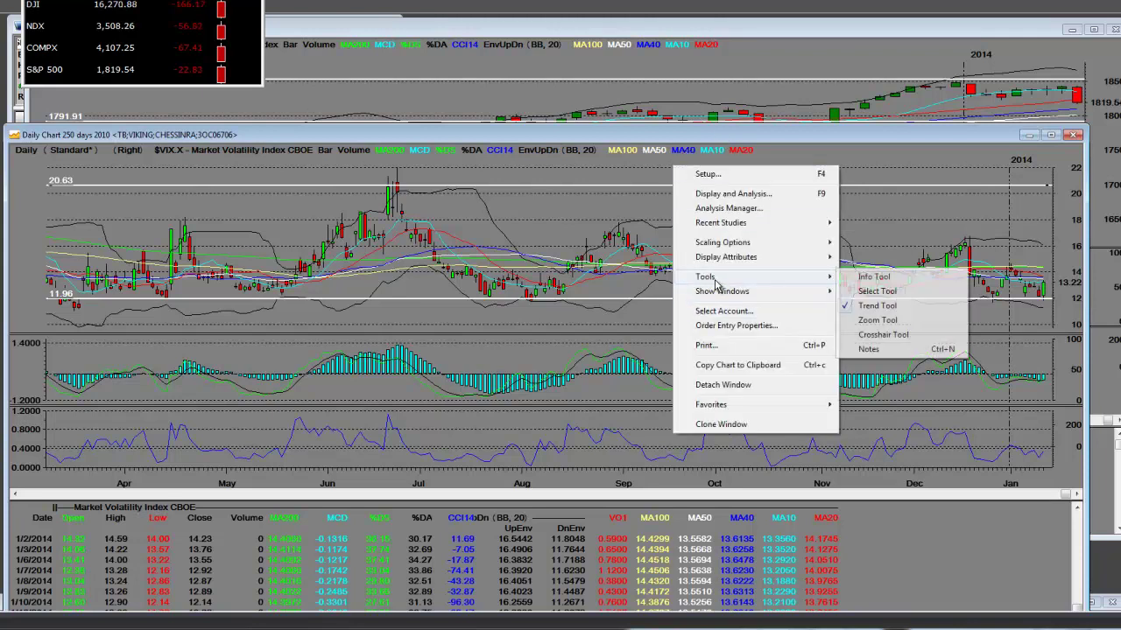
click(874, 320)
drag(922, 212, 1086, 305)
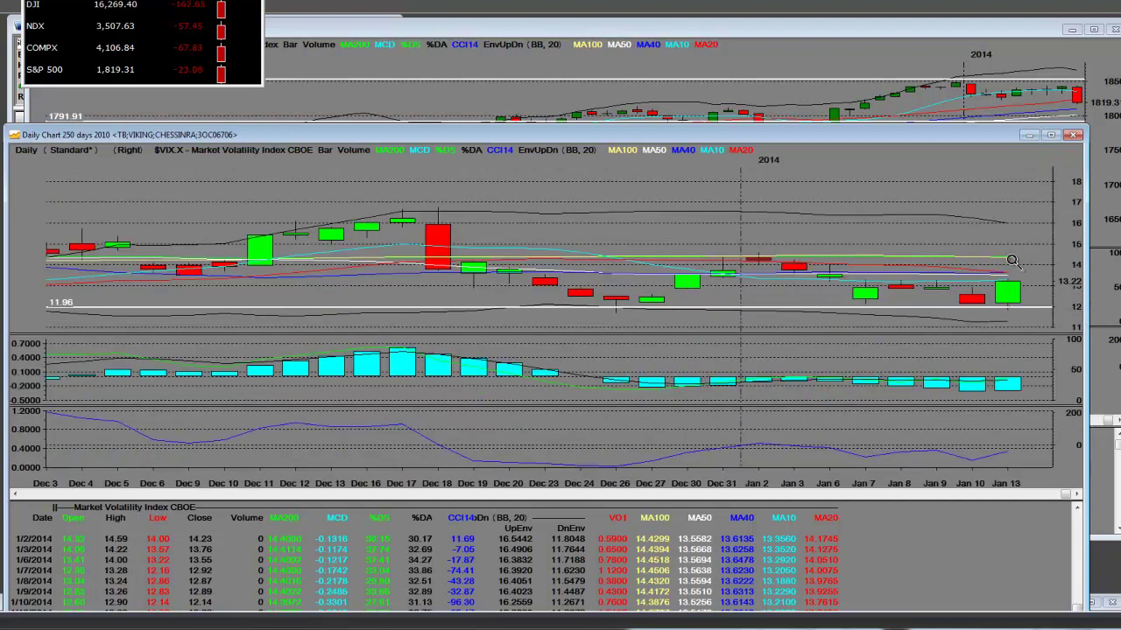
drag(941, 135, 966, 182)
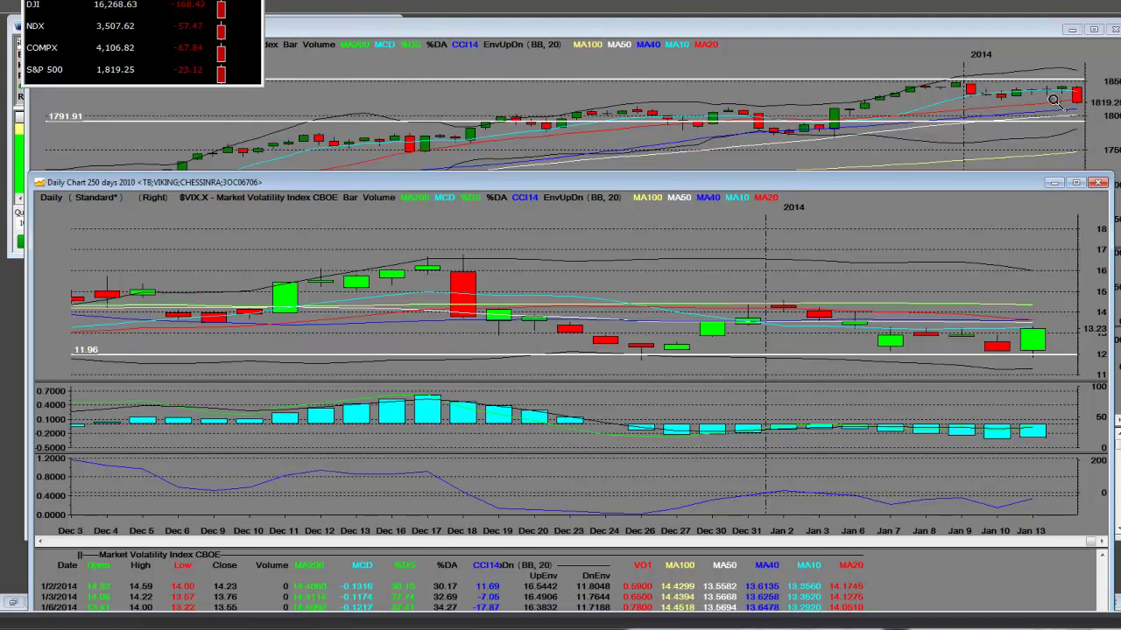
- Zoom the S&P 500 chart in on December 16 to January 13, and bring the VIX chart back to the front
click(917, 124)
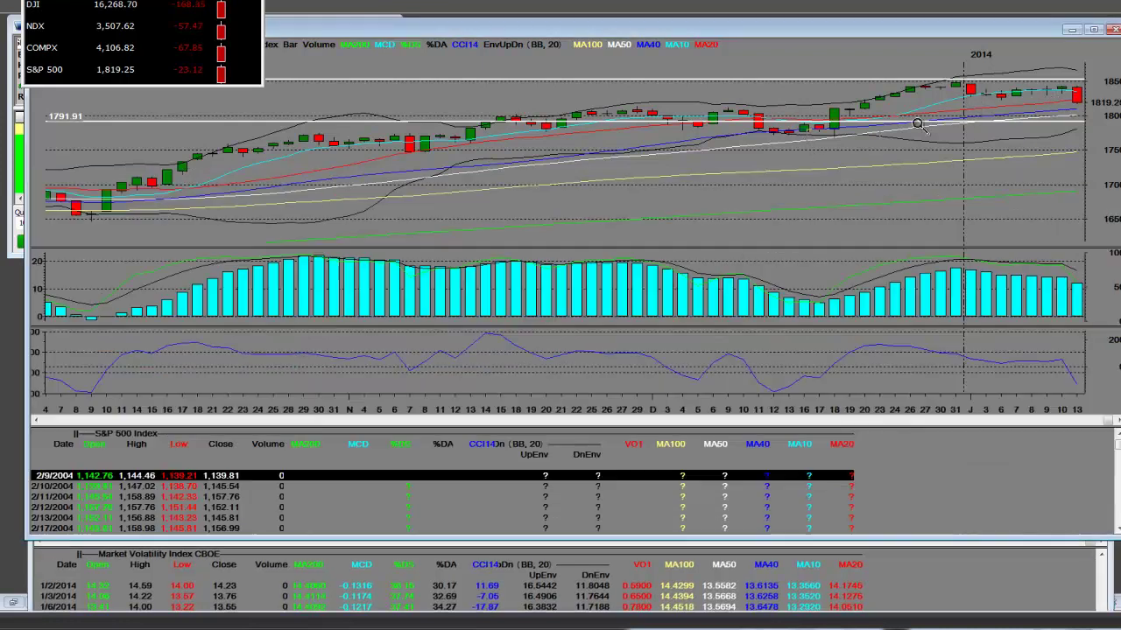
click(1093, 79)
click(902, 600)
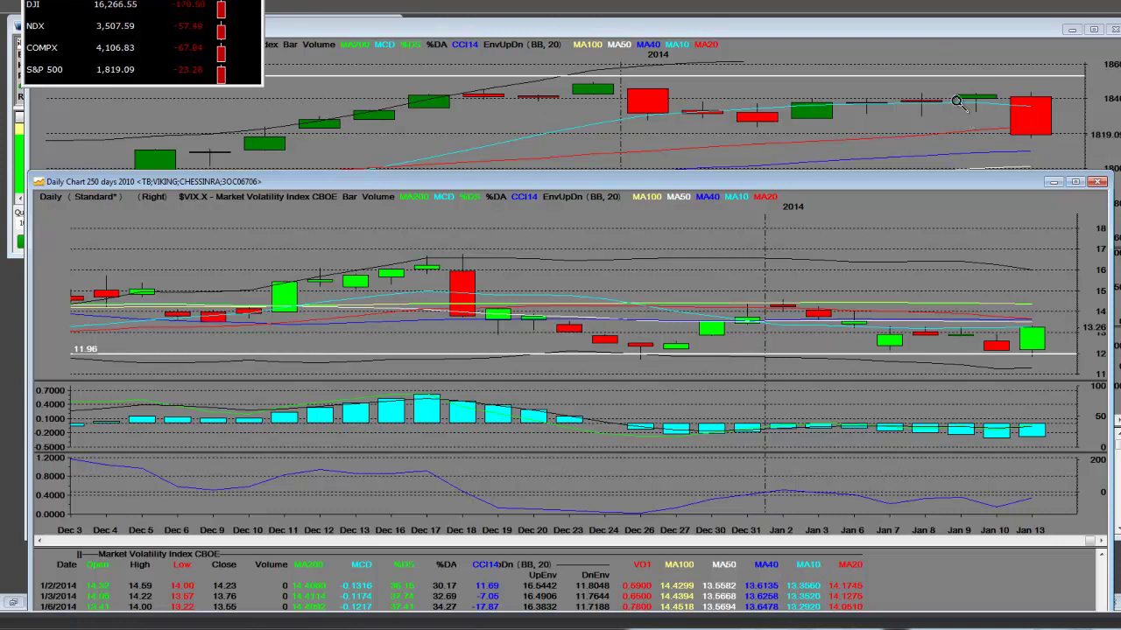
- Switch the S&P 500 chart to the Info Tool and inspect the January 13 candle's data
right_click(880, 79)
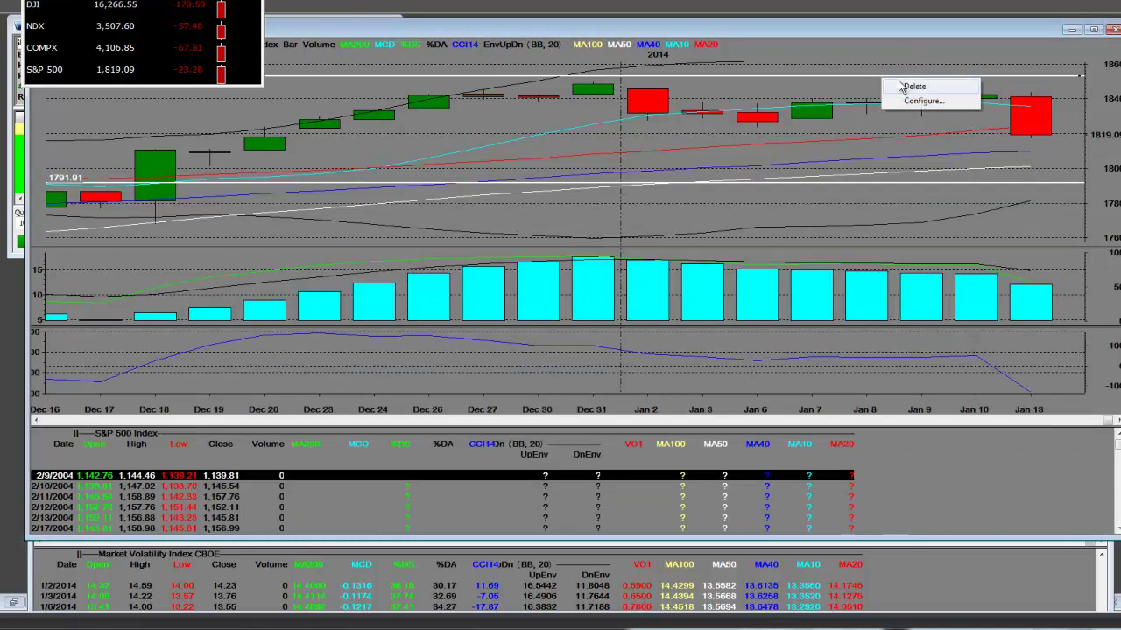
click(821, 72)
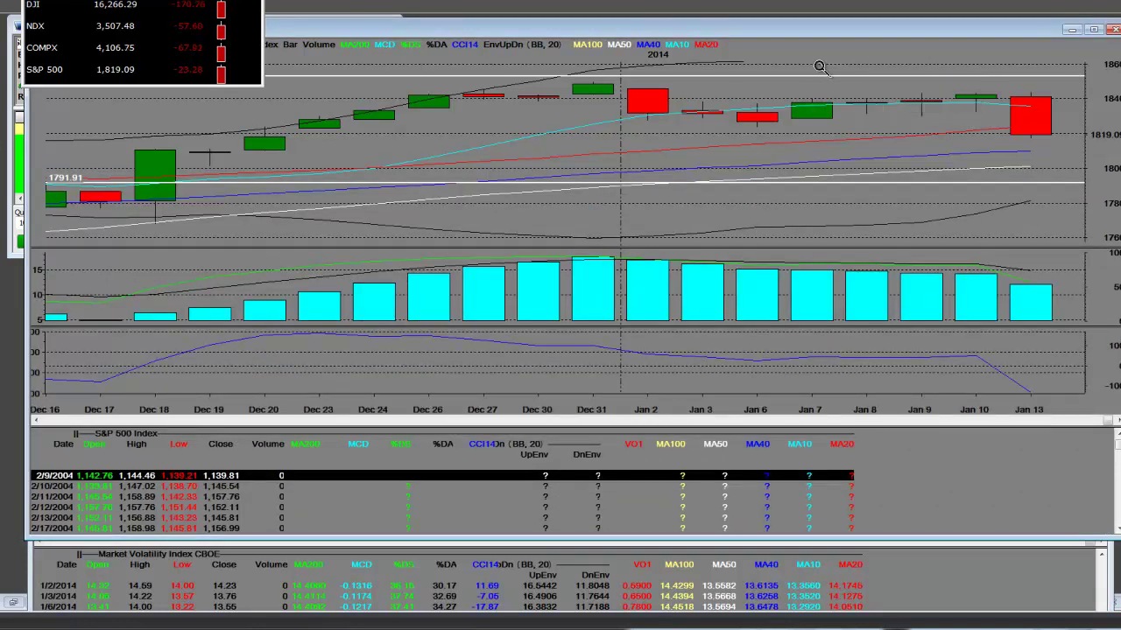
right_click(877, 151)
mouse_move(938, 259)
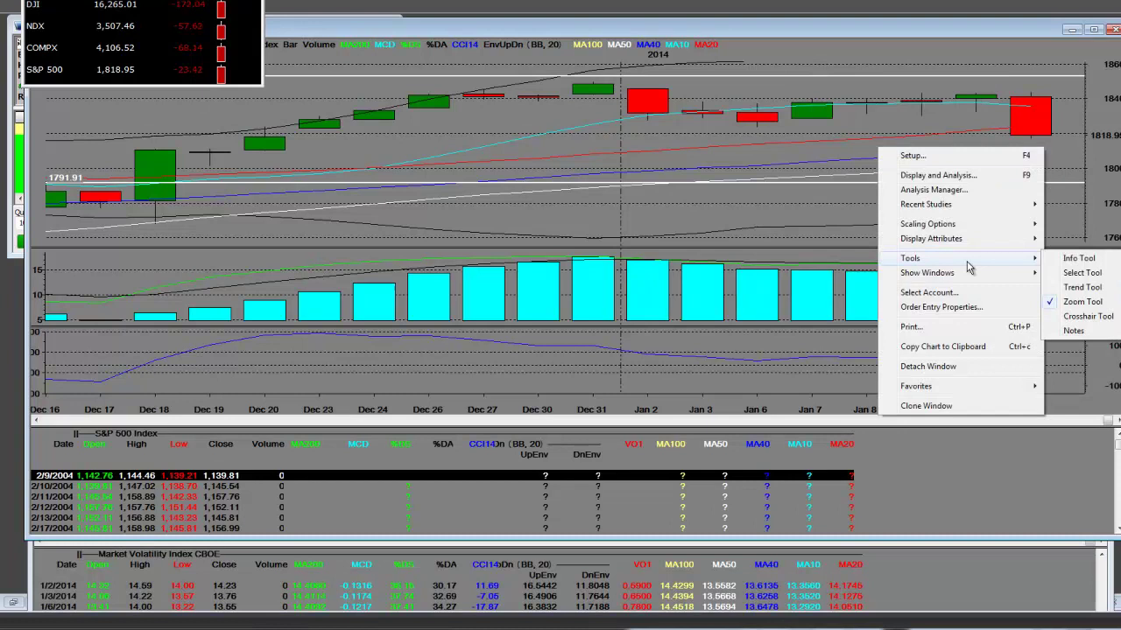
click(1080, 258)
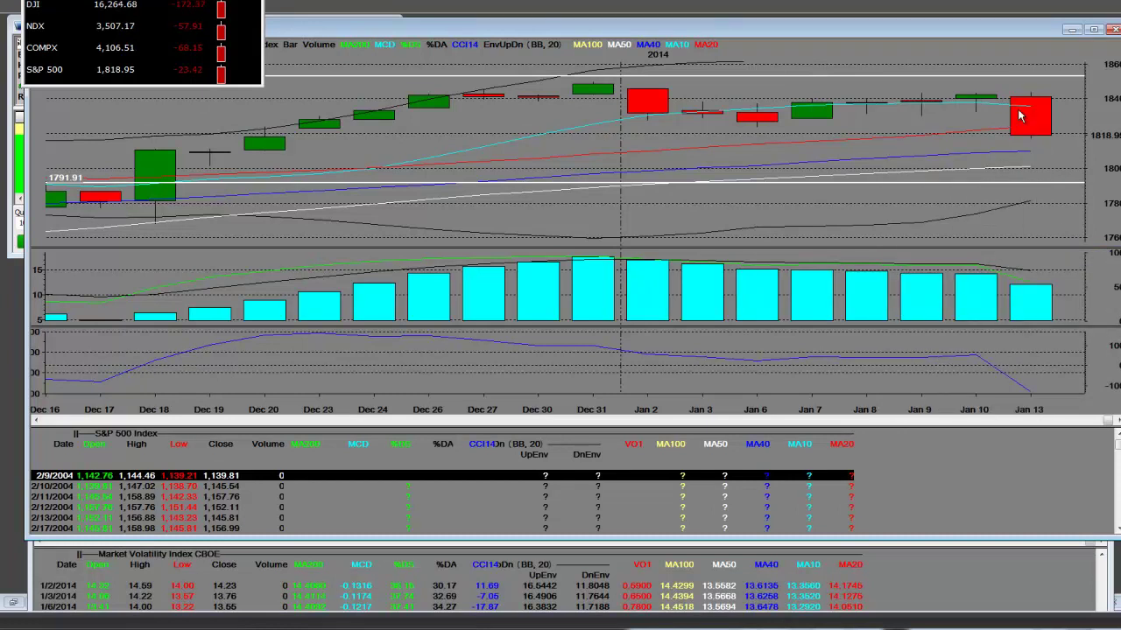
click(1020, 117)
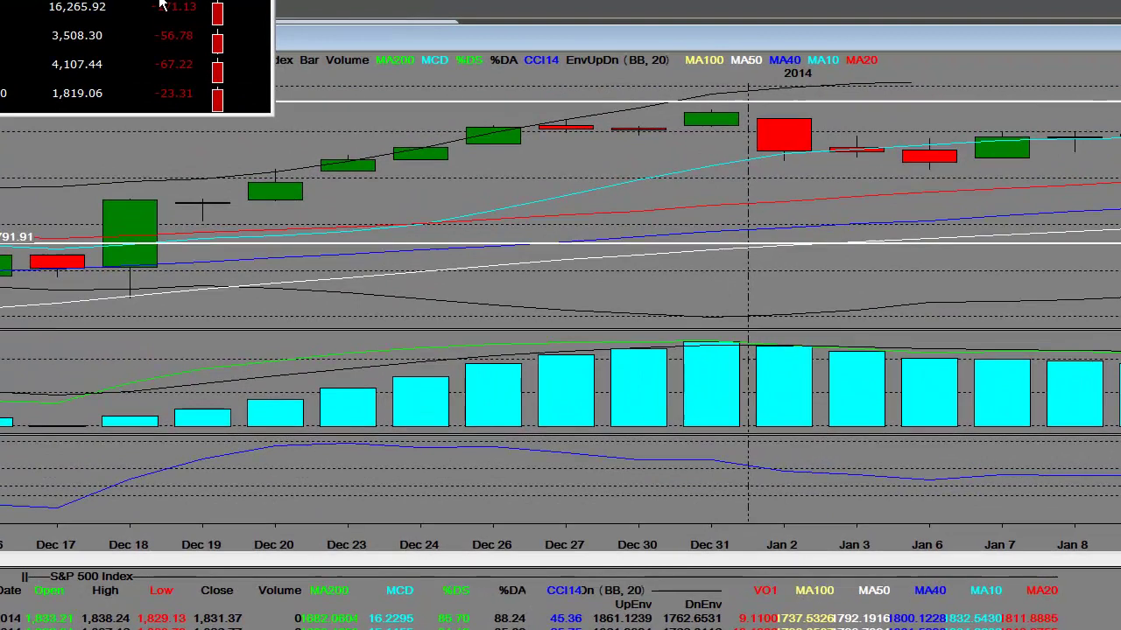
- Move the market indices quote window off the top of the S&P 500 chart
drag(161, 5, 1015, 200)
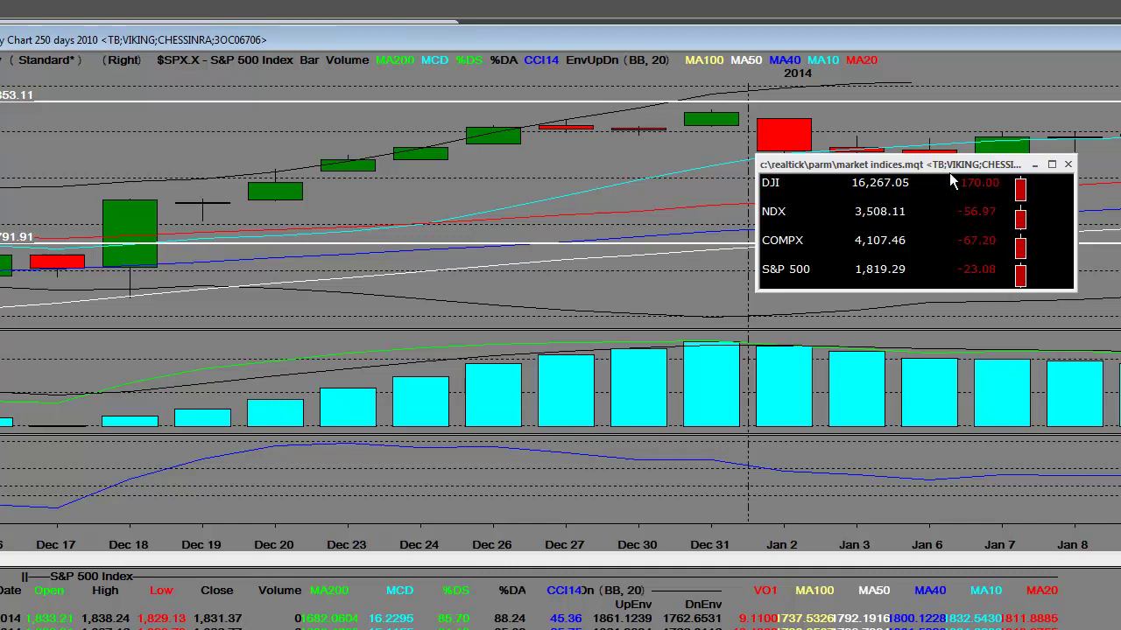
drag(948, 166, 709, 414)
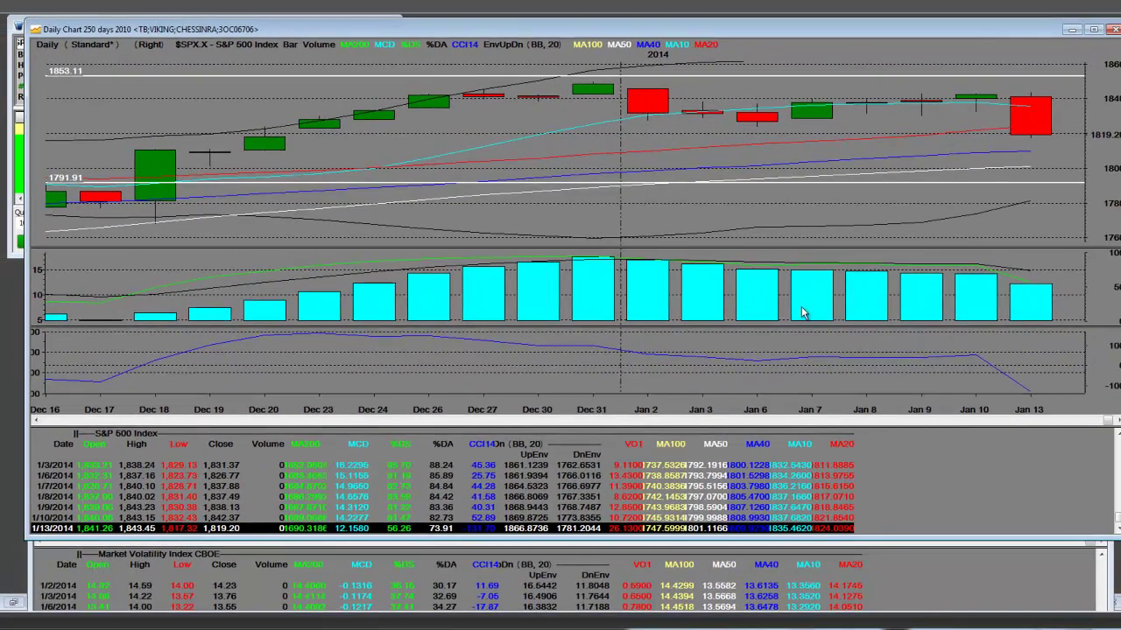
- Bring the VIX chart forward and zoom it out to the full 2004 to 2014 history
double_click(847, 595)
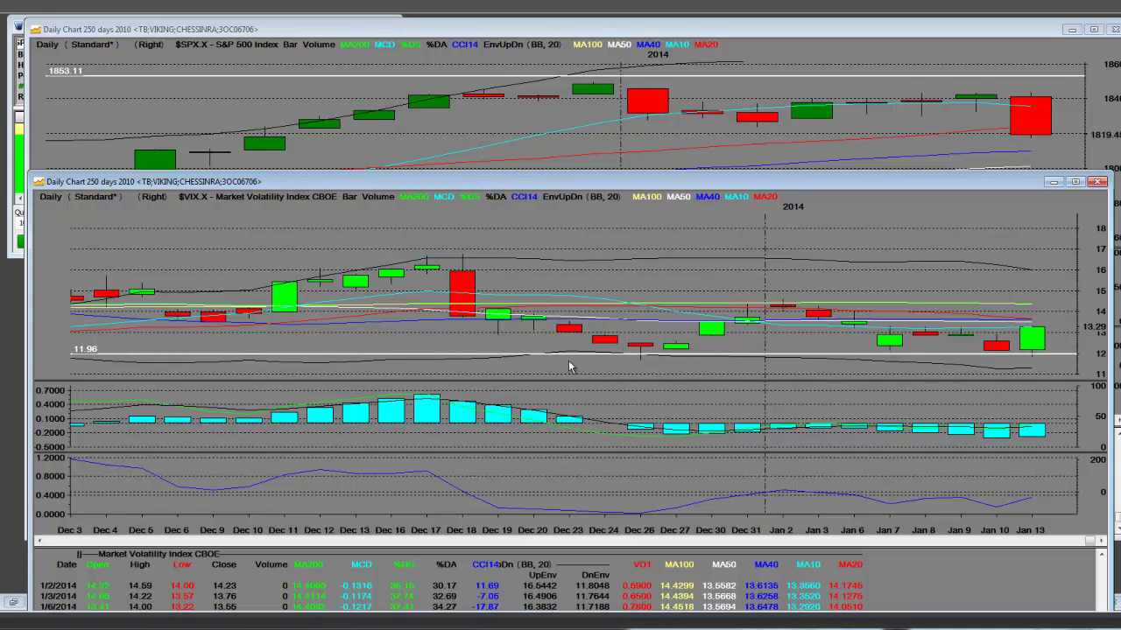
scroll(828, 281, down, 5)
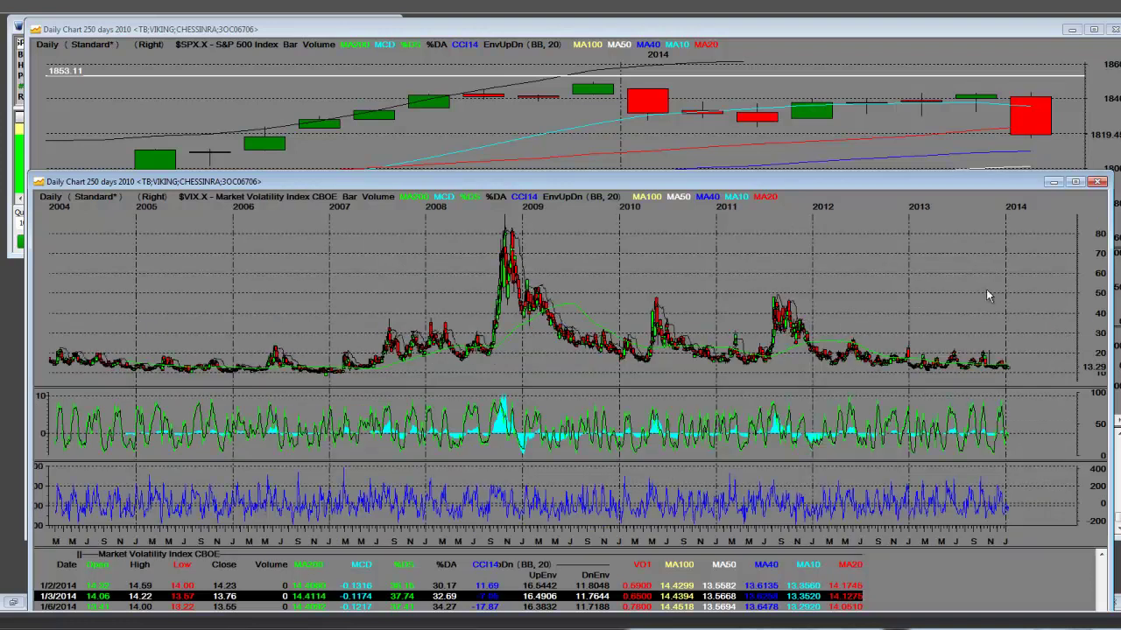
scroll(986, 289, up, 3)
scroll(726, 357, down, 5)
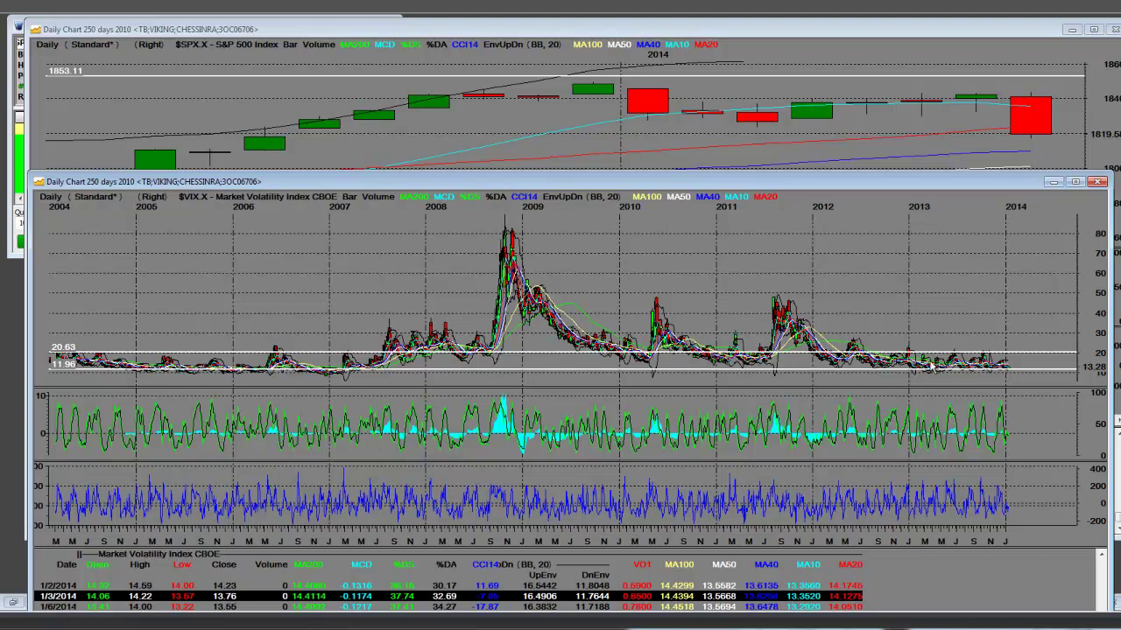
- Use the Zoom Tool to narrow the VIX chart to mid-2012 through January 2014 and advance to its most recent bars
right_click(834, 262)
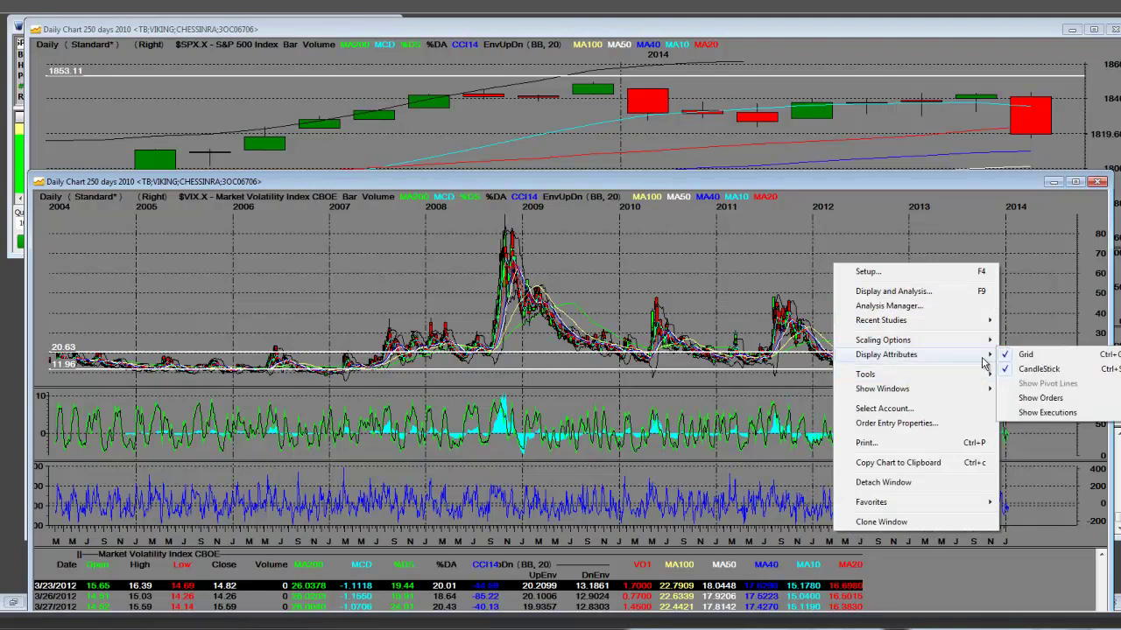
mouse_move(897, 377)
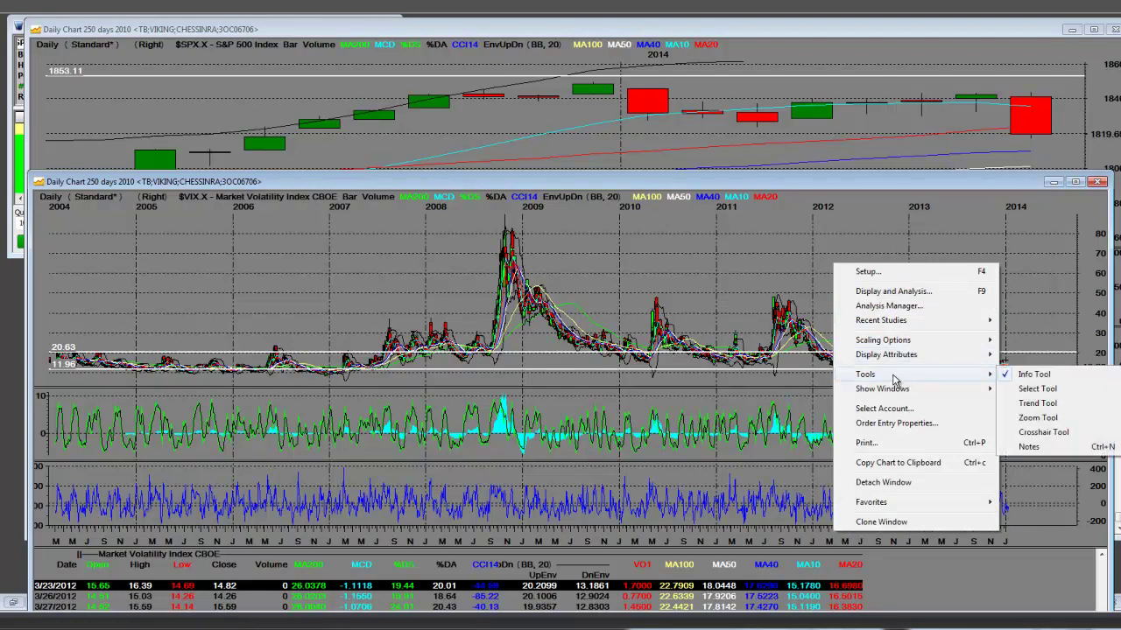
click(1035, 420)
drag(866, 339, 1041, 390)
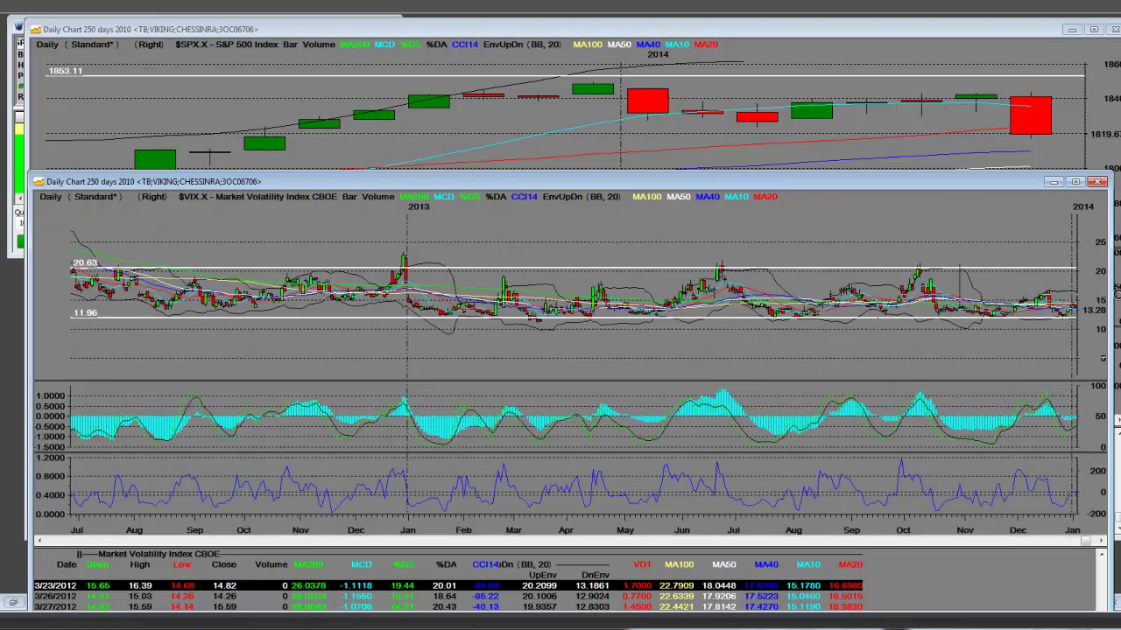
click(1102, 543)
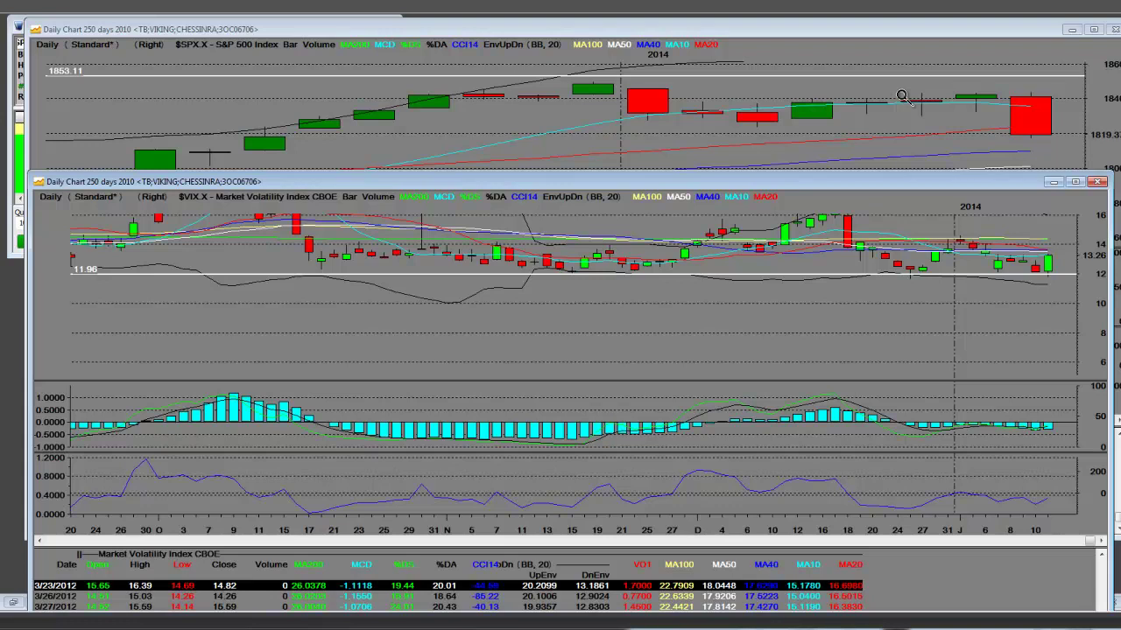
- Bring the S&P 500 chart forward, view it from March onward, and narrow it to October through January 13
click(804, 123)
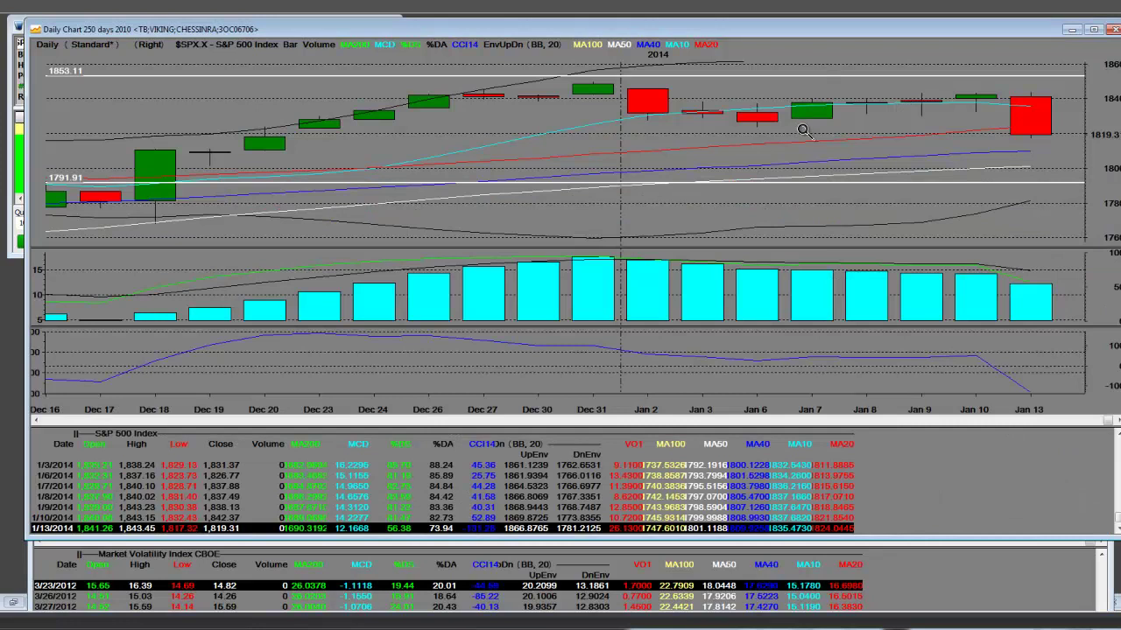
scroll(1018, 121, down, 3)
scroll(1018, 121, up, 3)
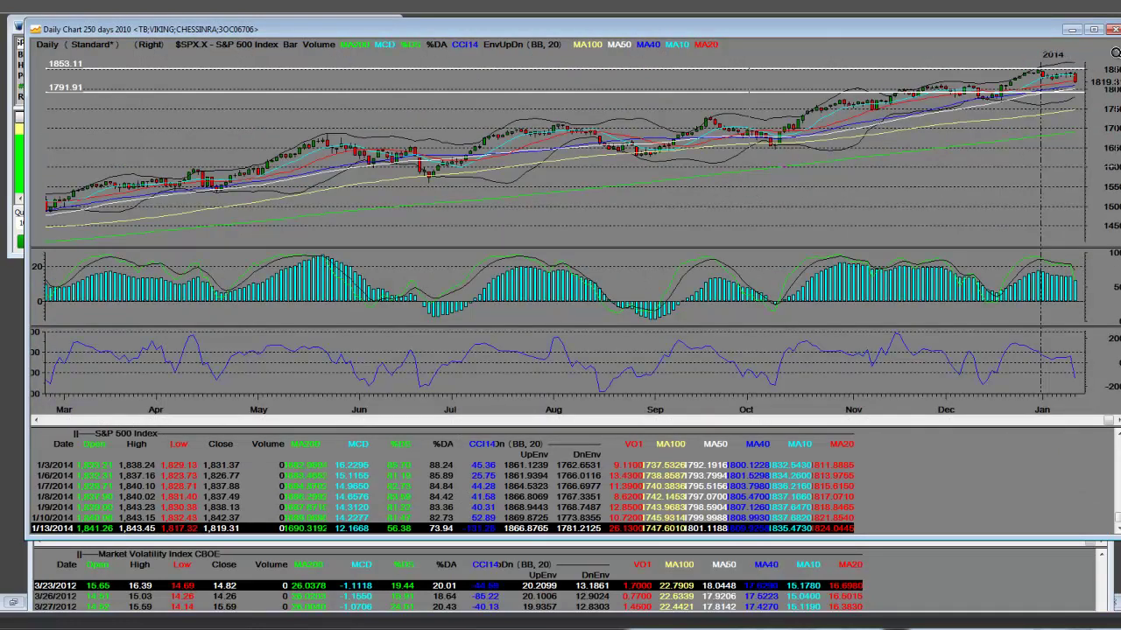
scroll(1096, 66, up, 2)
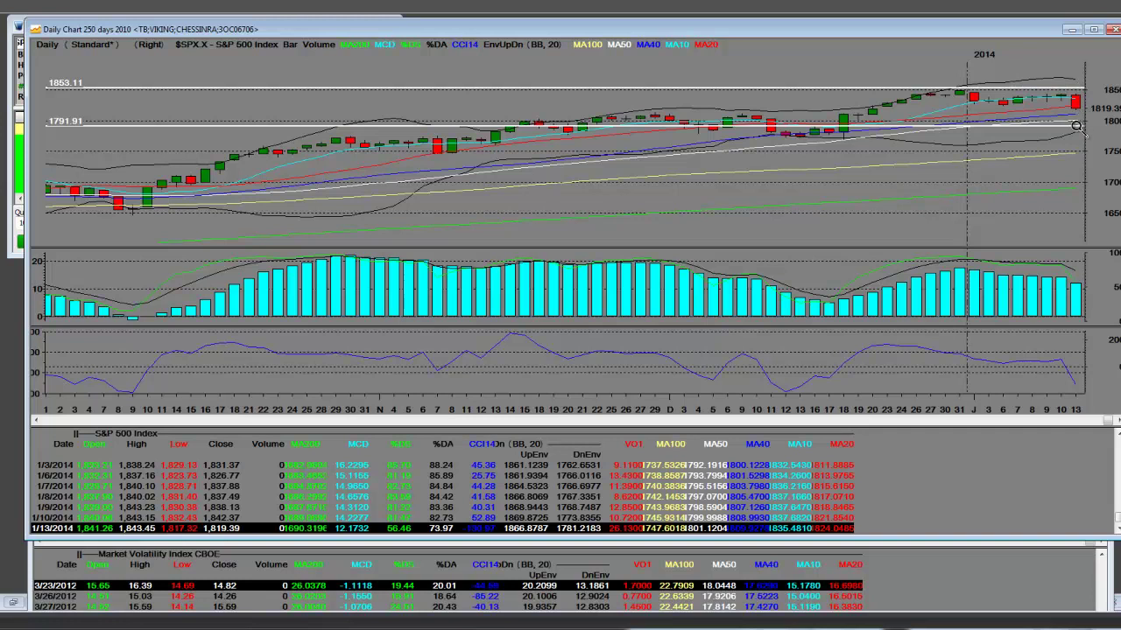
click(1116, 422)
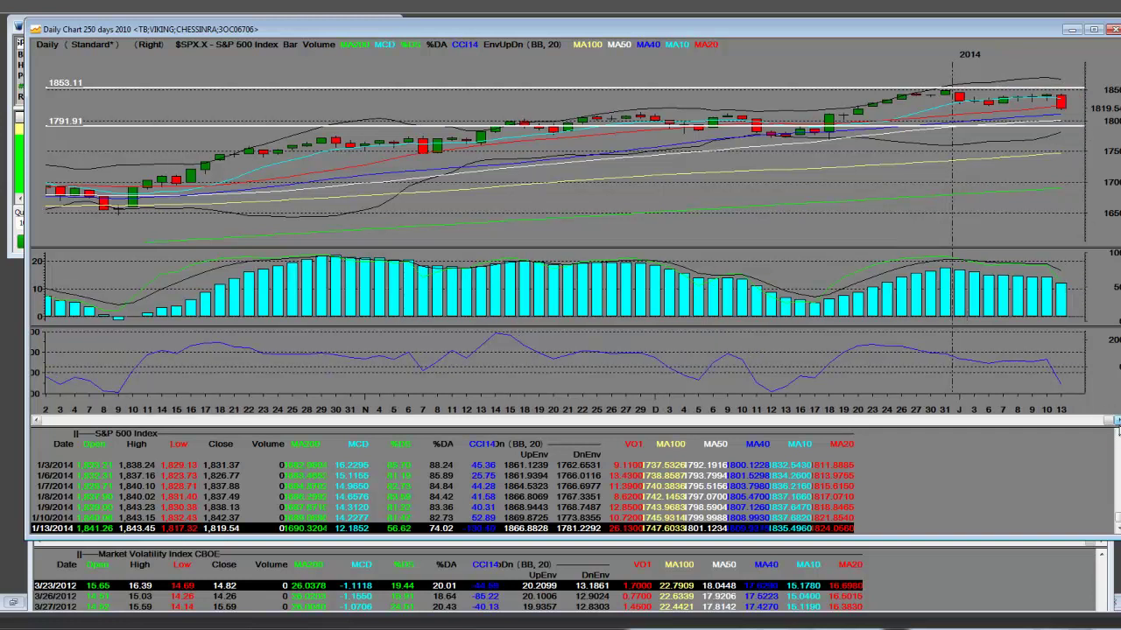
- Switch the S&P 500 chart to the Info Tool and inspect the December 31 and January 2 candles' data
right_click(749, 74)
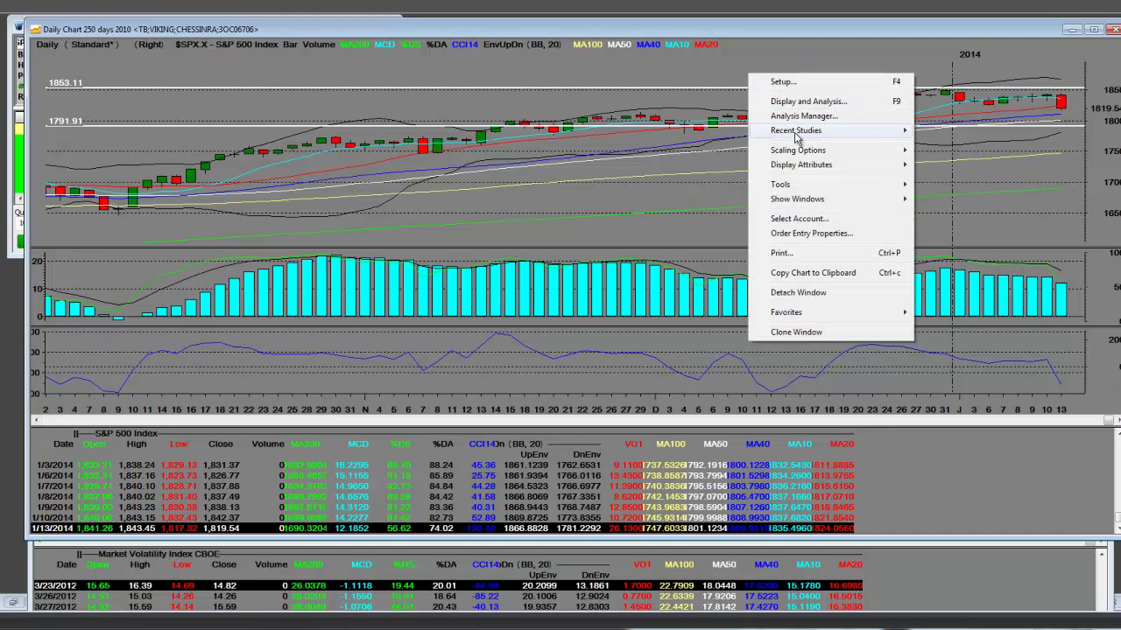
mouse_move(793, 186)
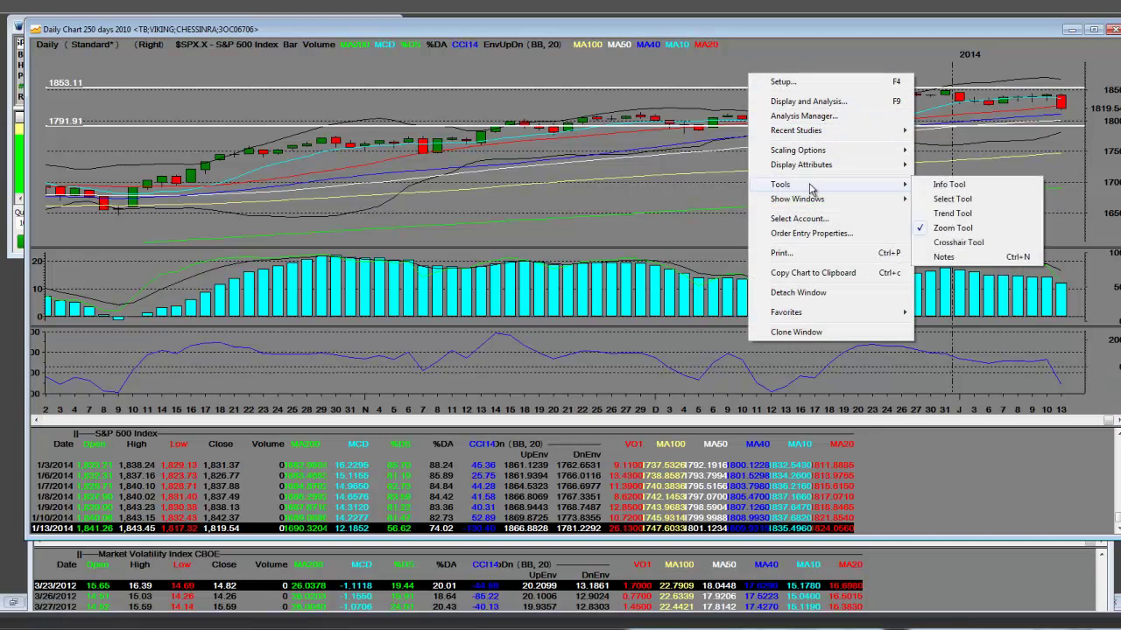
click(954, 186)
click(945, 96)
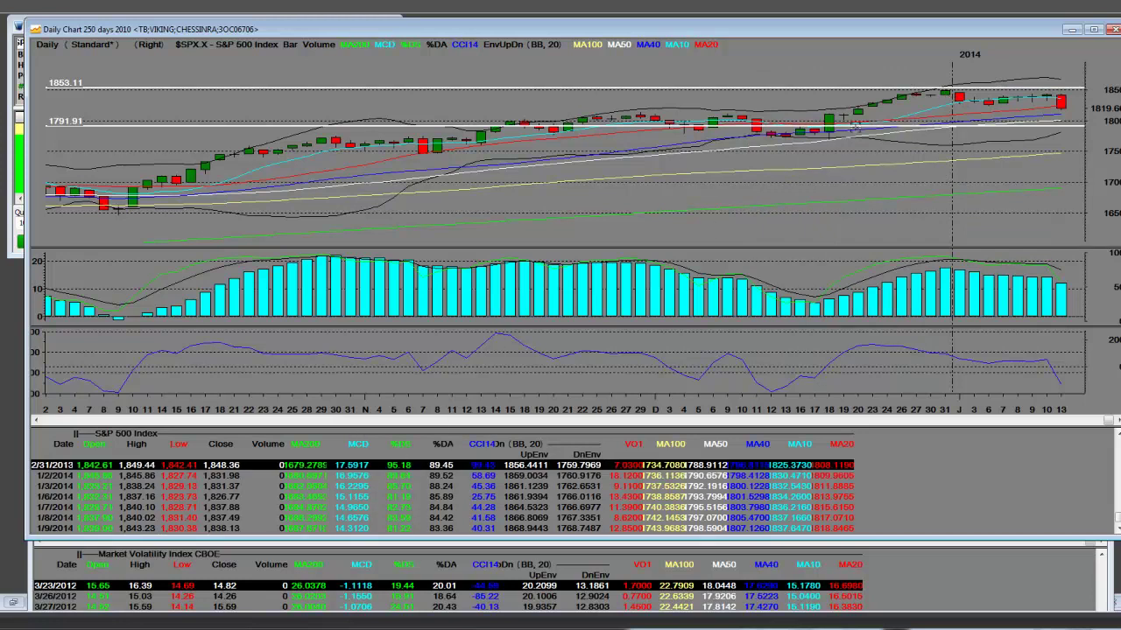
click(961, 99)
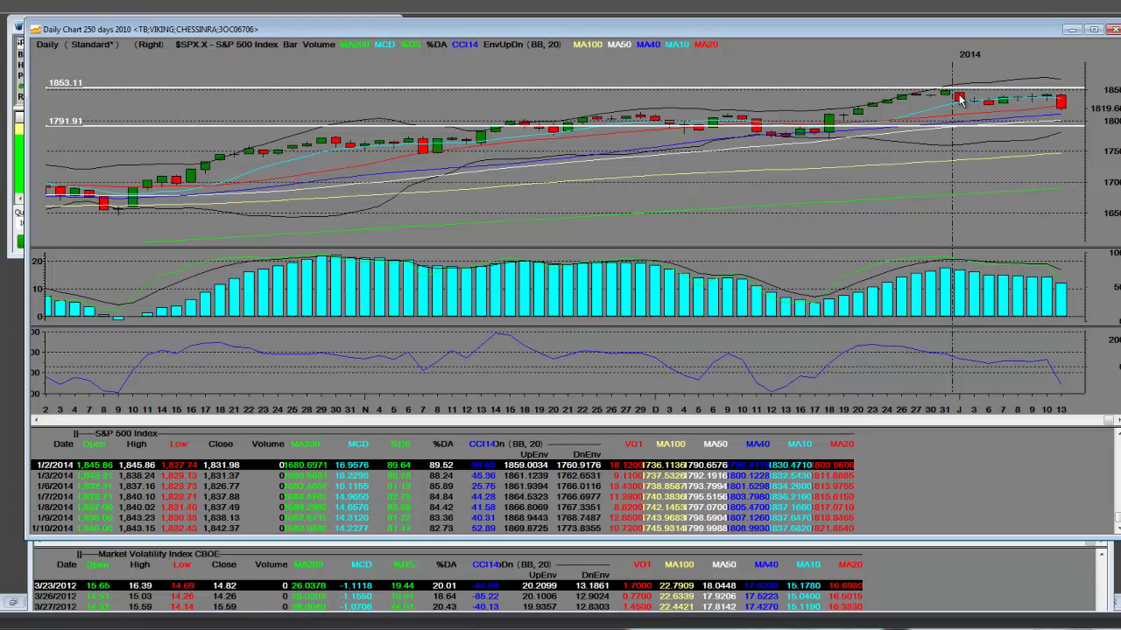
- Inspect the January 13 candle's data on the S&P 500 chart
click(1060, 103)
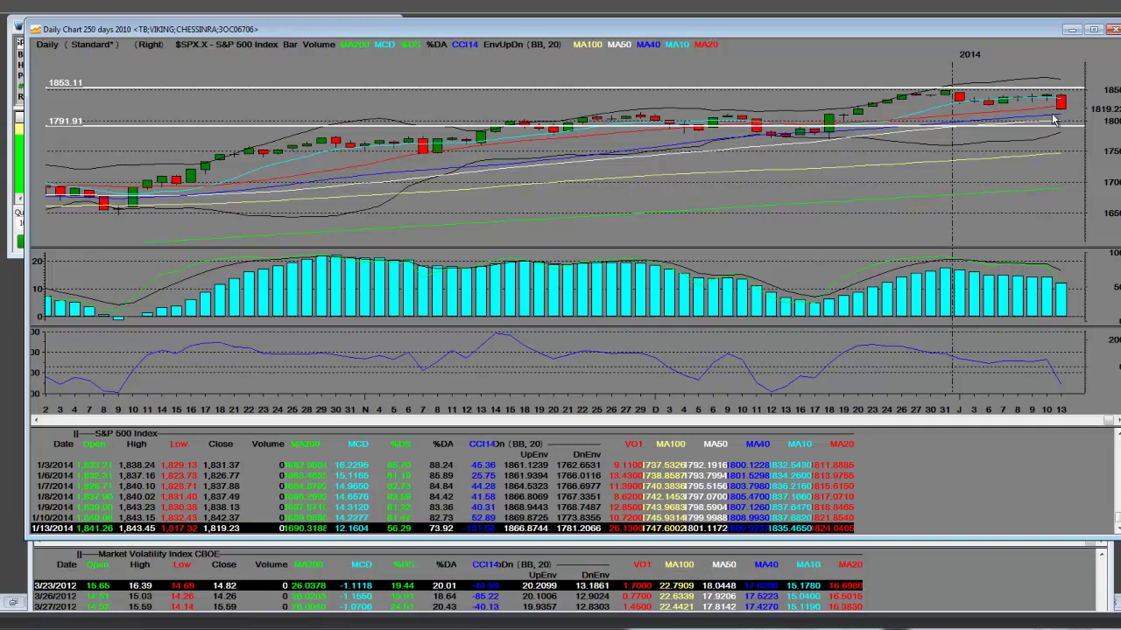
- Bring the VIX chart forward and use the Zoom Tool to narrow it to December 9 through January 13
click(971, 576)
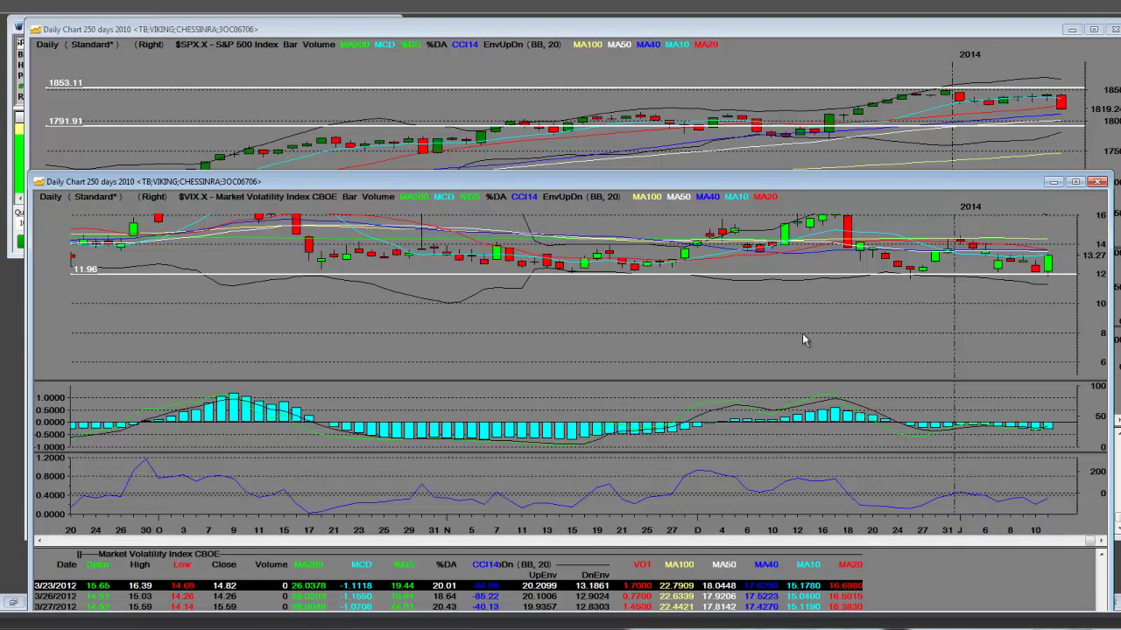
right_click(733, 320)
mouse_move(797, 435)
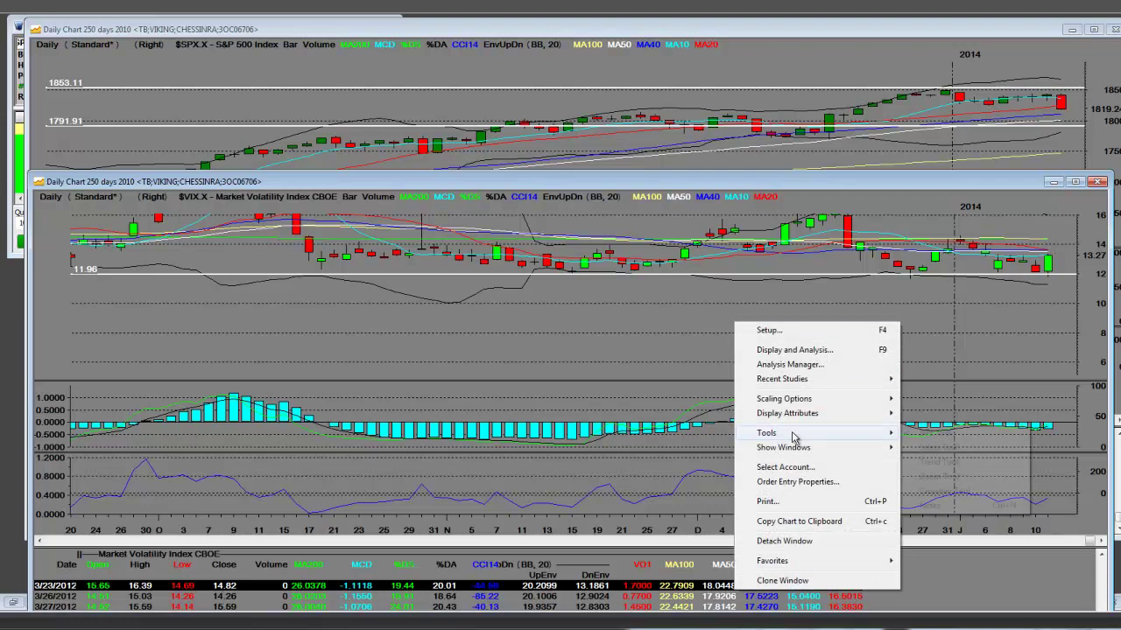
click(935, 478)
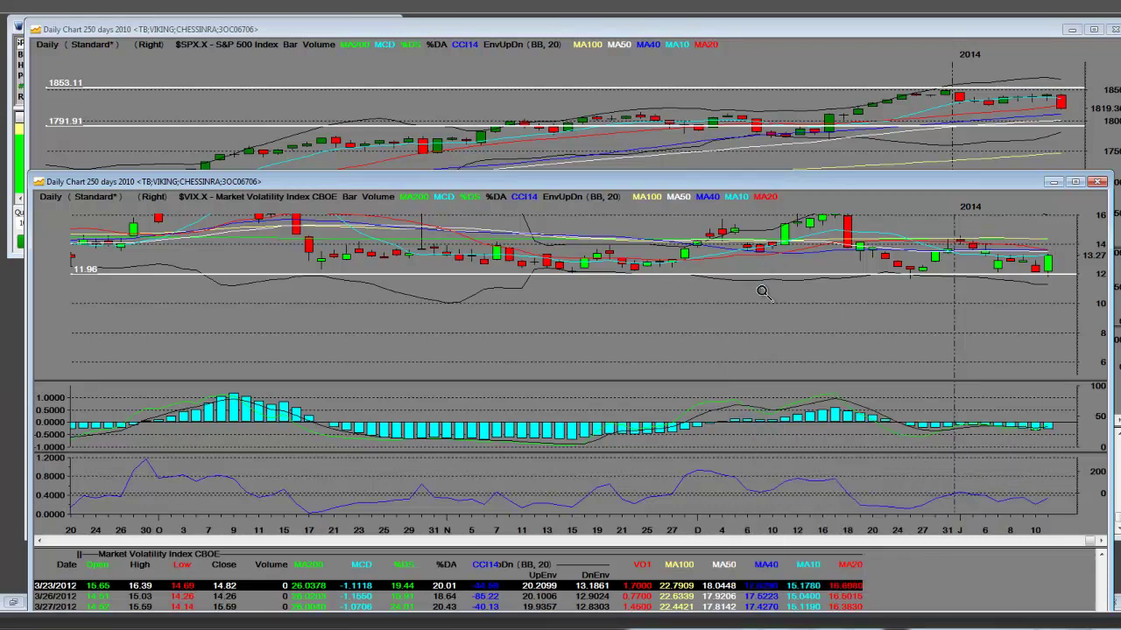
click(1098, 219)
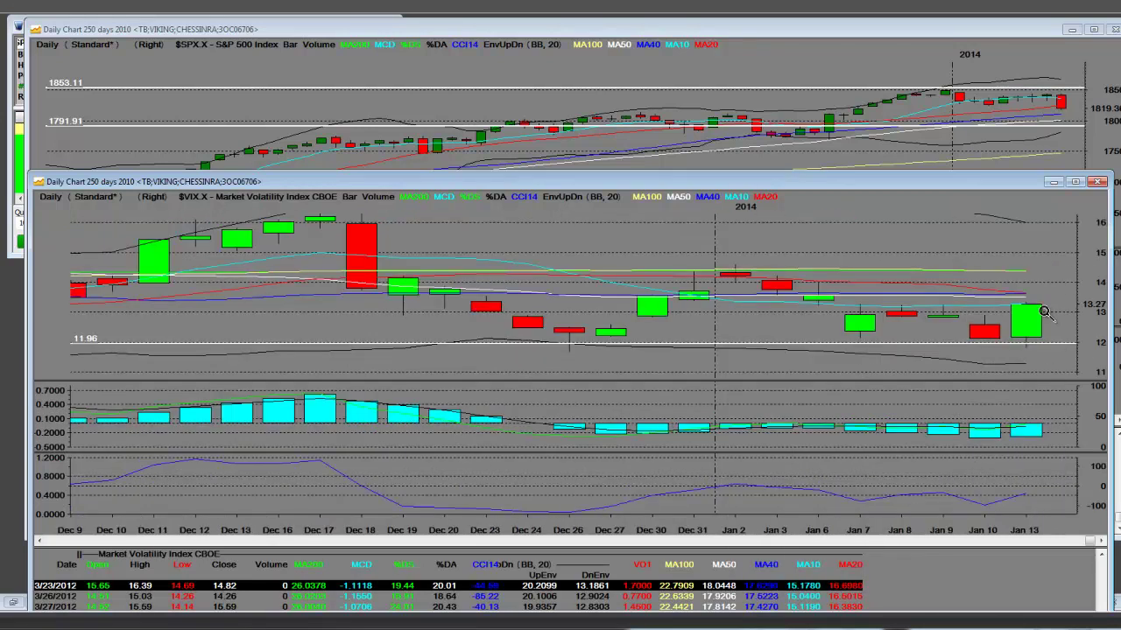
- Use the Trend Tool to mark horizontal levels on the VIX chart at 14.47, 16.05 and 13.68
right_click(794, 224)
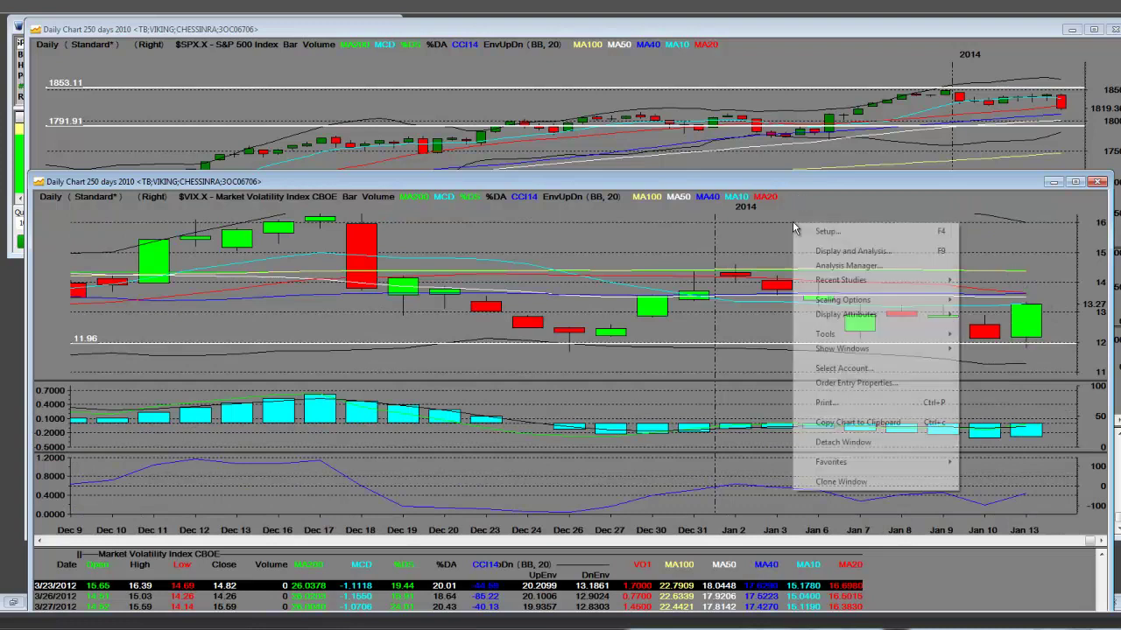
mouse_move(846, 342)
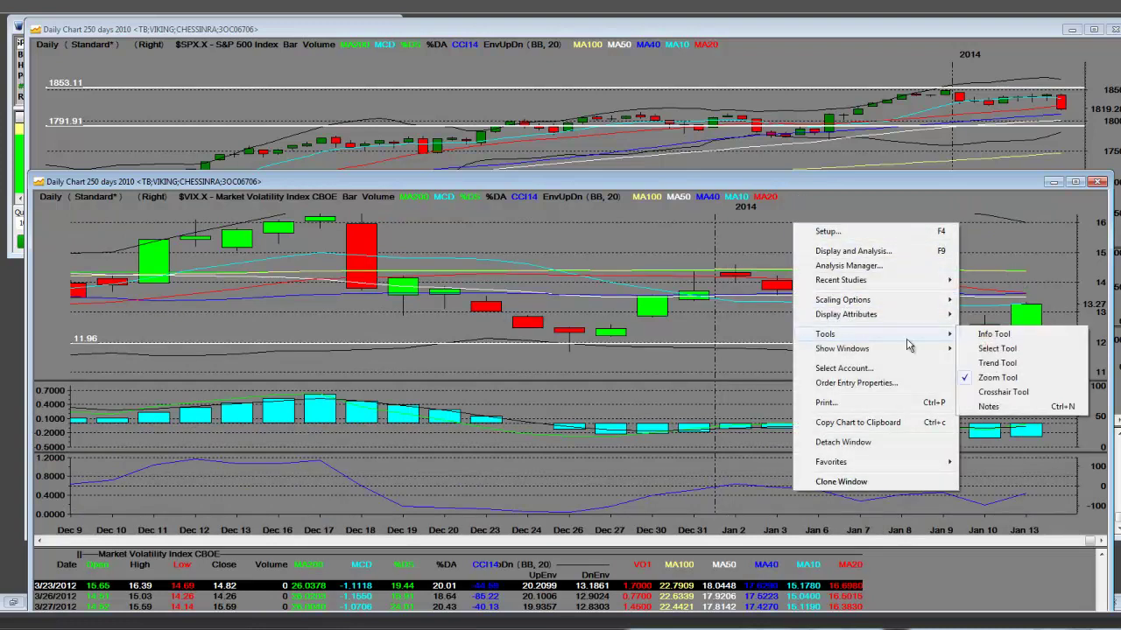
click(1007, 363)
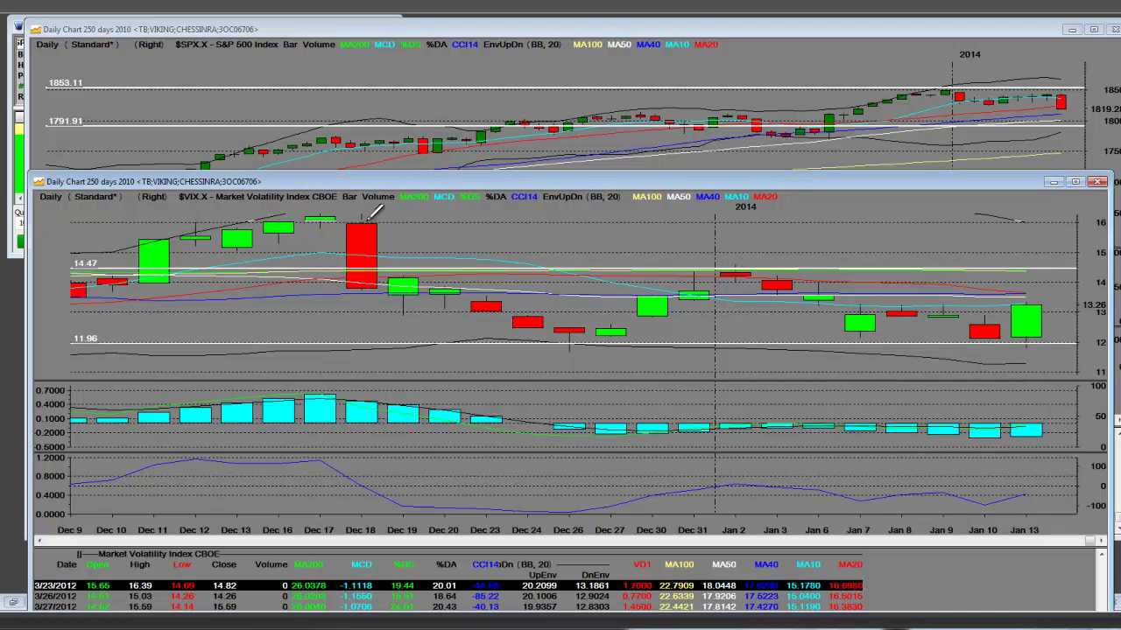
click(373, 216)
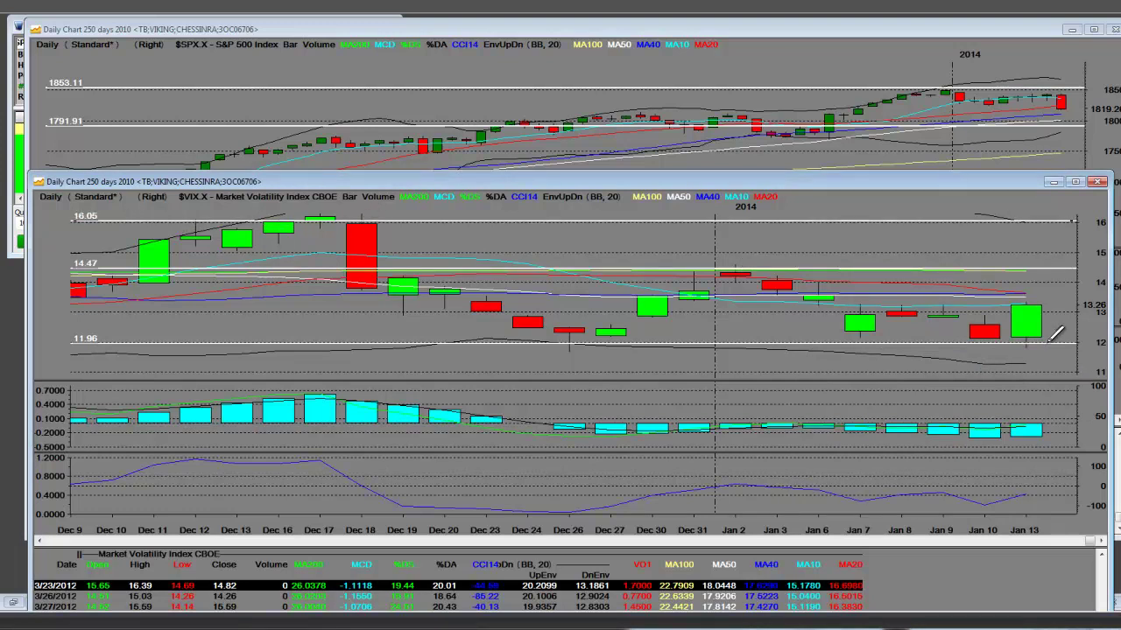
click(796, 287)
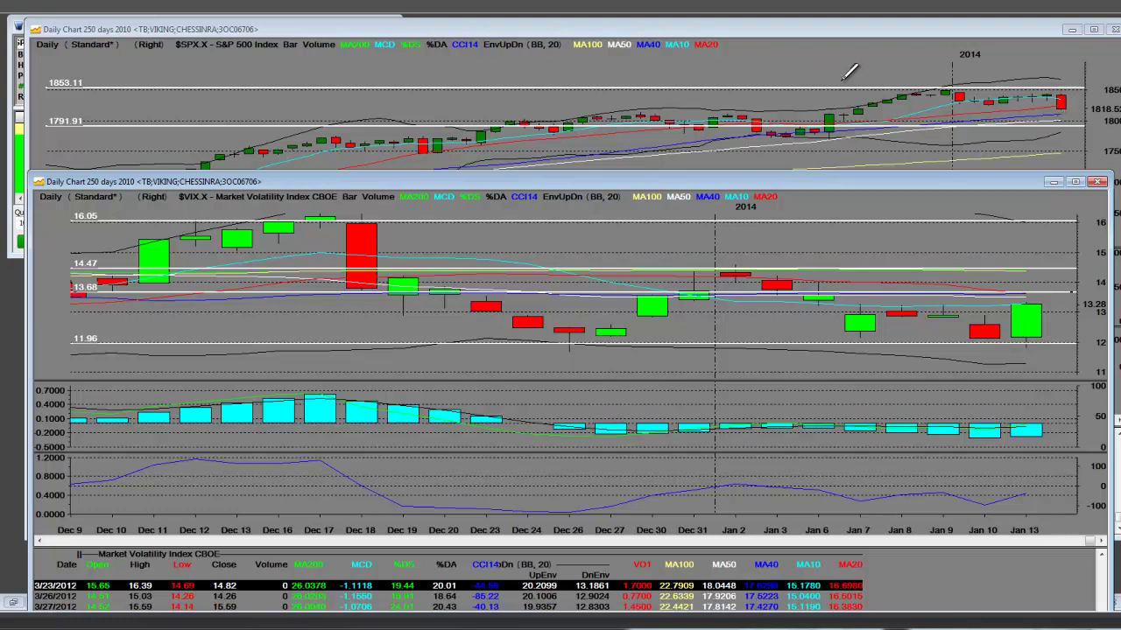
- Bring the S&P 500 chart forward and use the Zoom Tool to reframe it to October 7 through January 13
right_click(835, 77)
mouse_move(886, 191)
click(1046, 231)
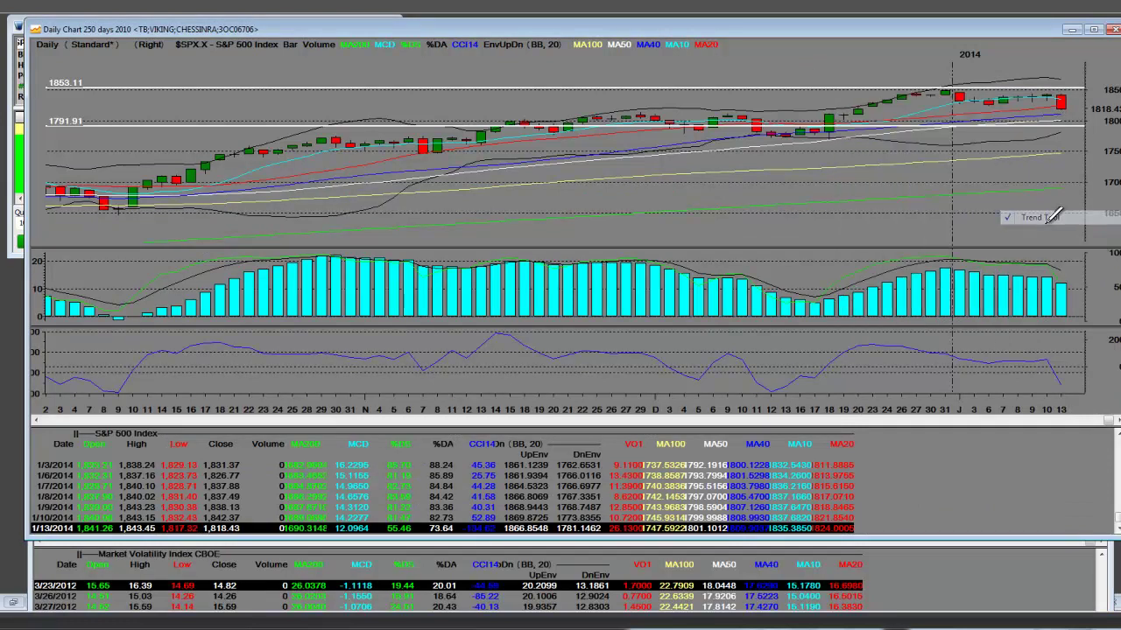
right_click(800, 60)
mouse_move(893, 172)
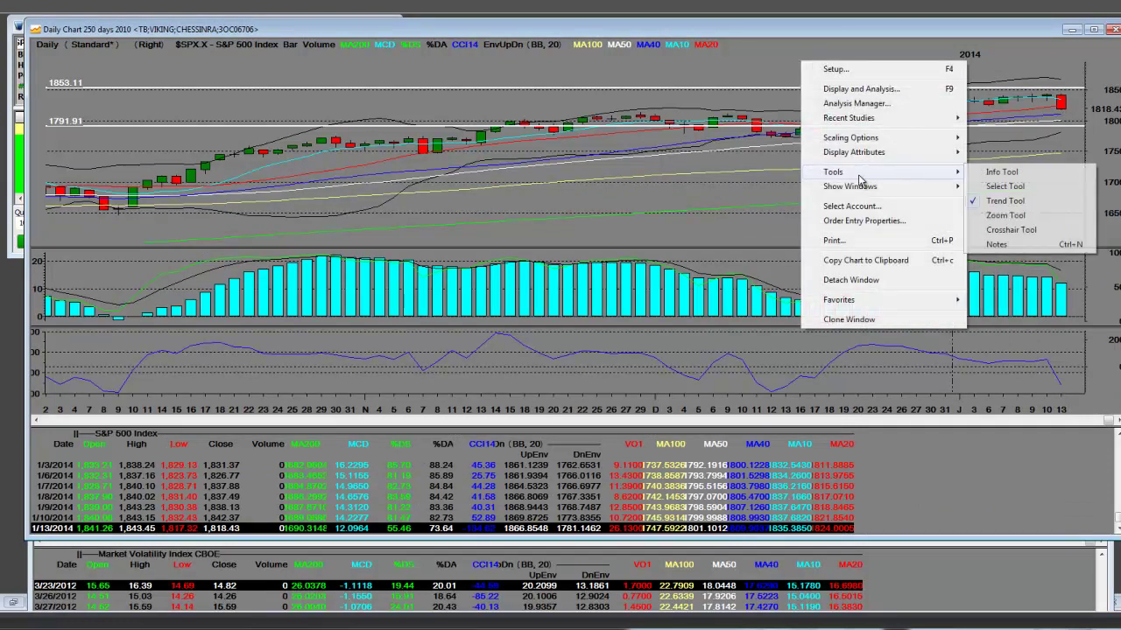
click(1004, 215)
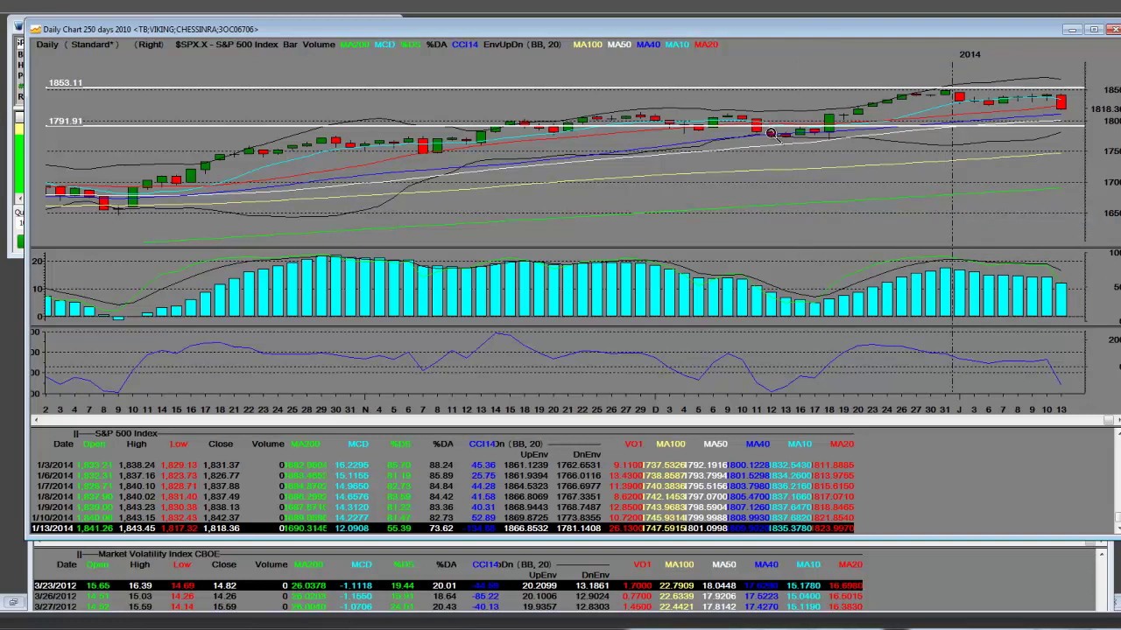
click(1061, 124)
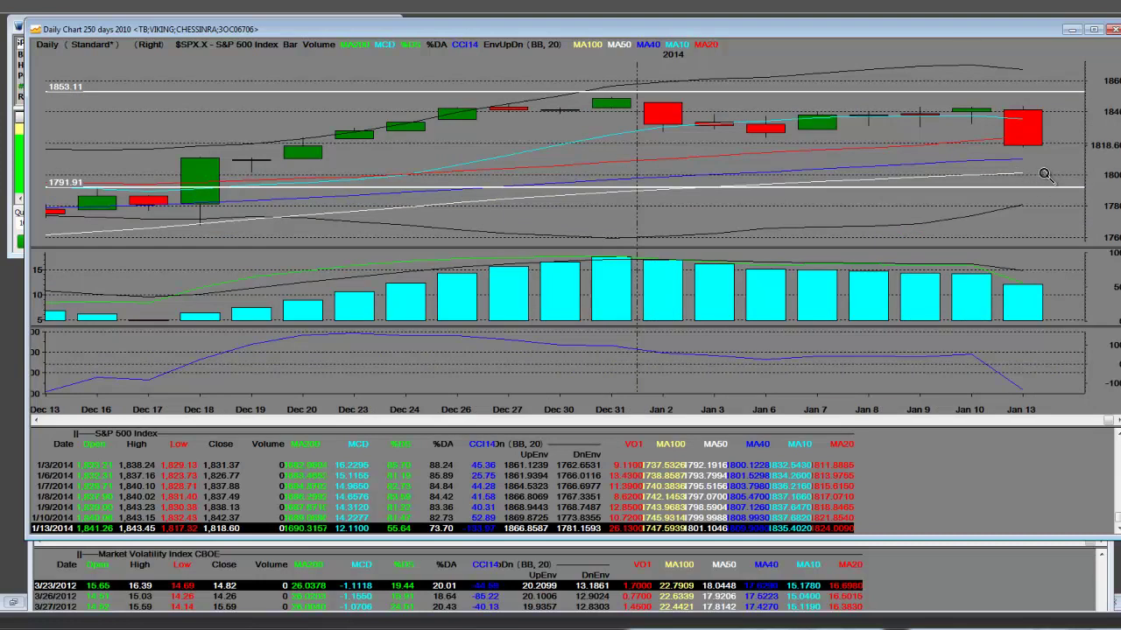
right_click(926, 140)
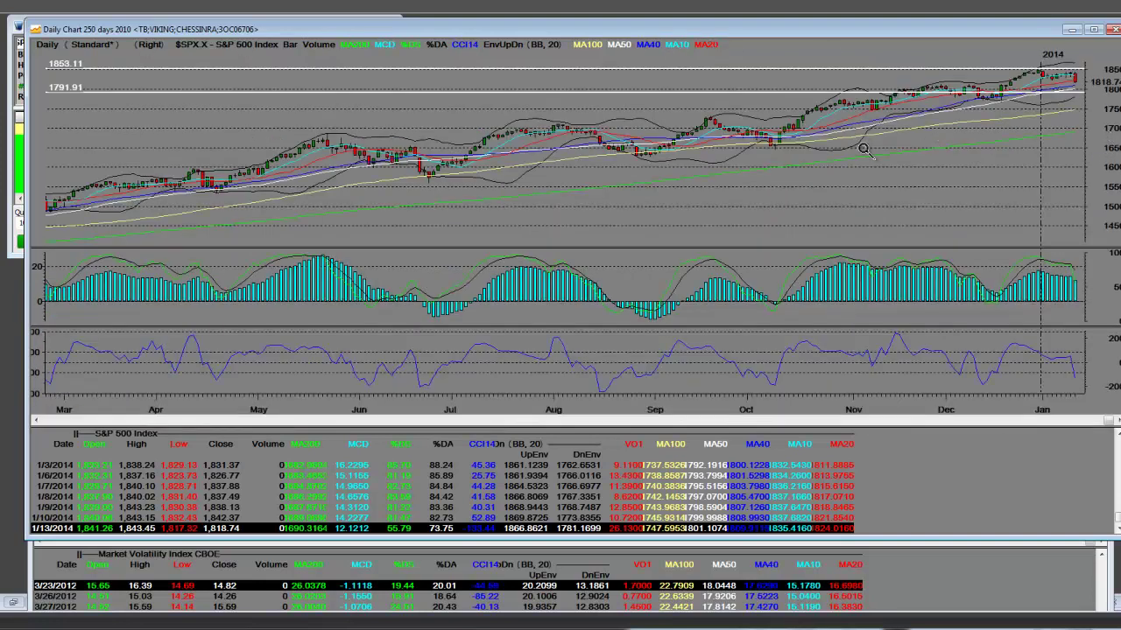
click(1090, 71)
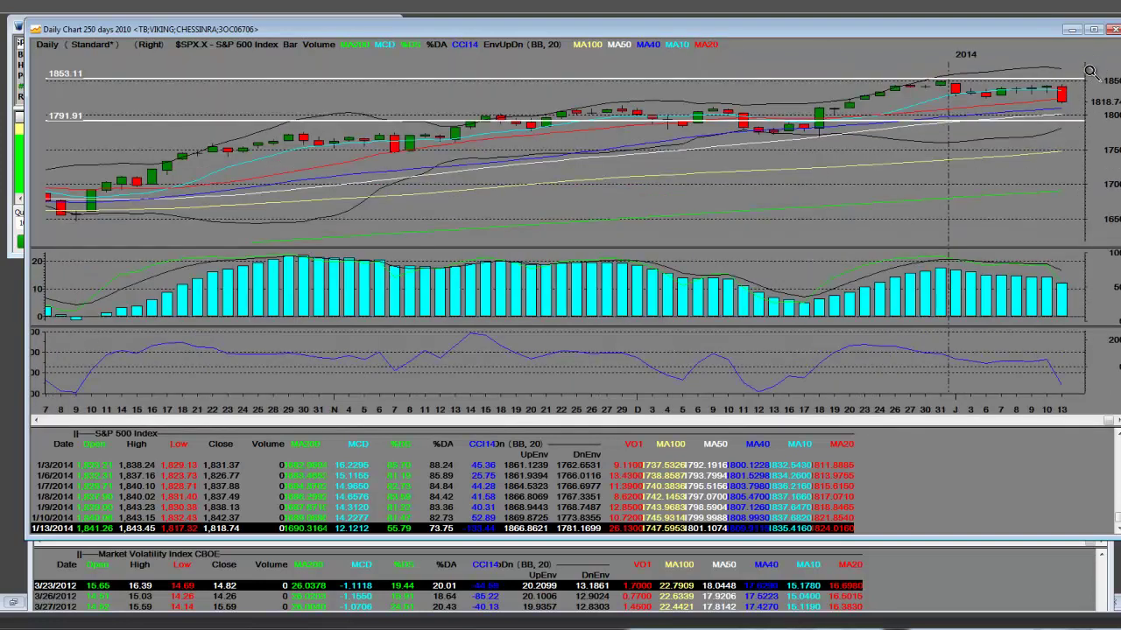
- Use the Trend Tool to mark horizontal levels on the S&P 500 chart at 1747.20 and 1771.97
right_click(520, 147)
mouse_move(566, 263)
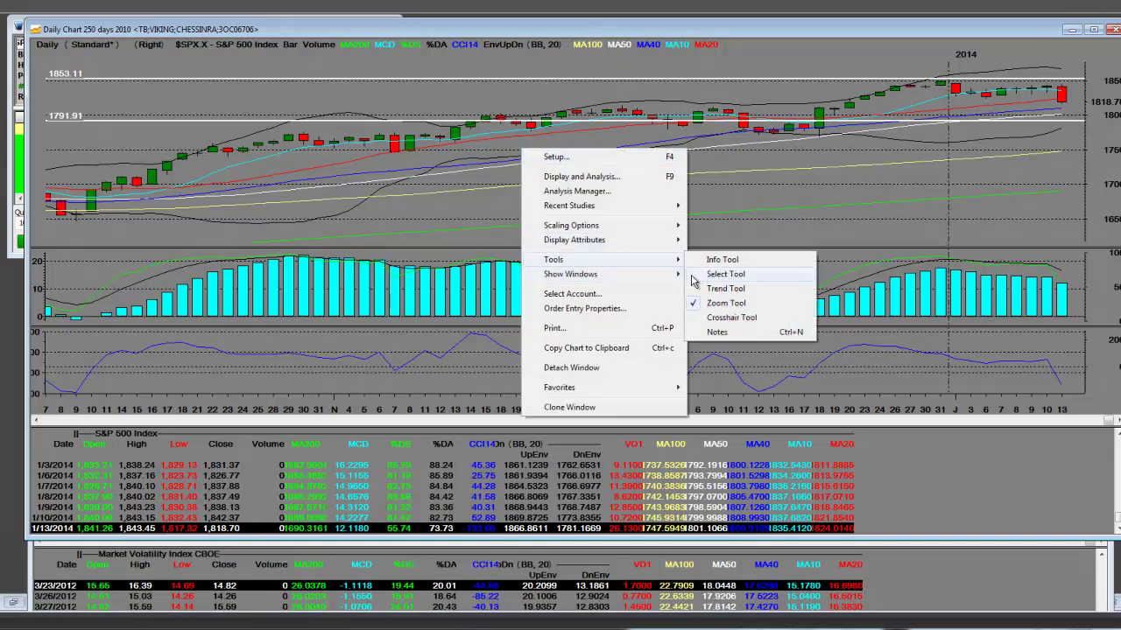
click(725, 289)
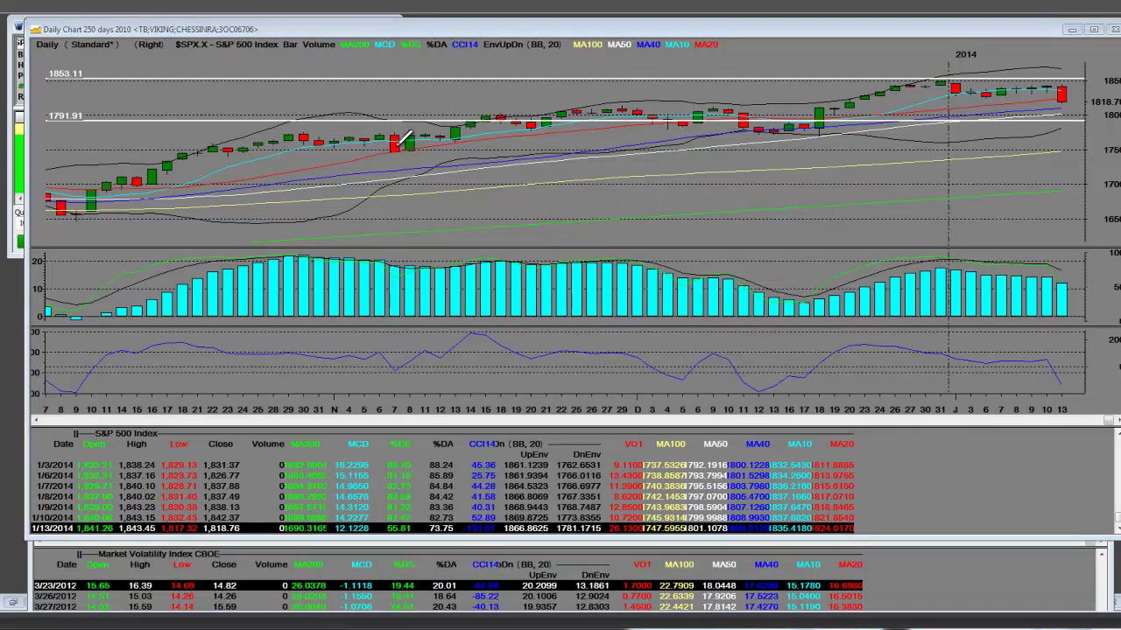
click(408, 149)
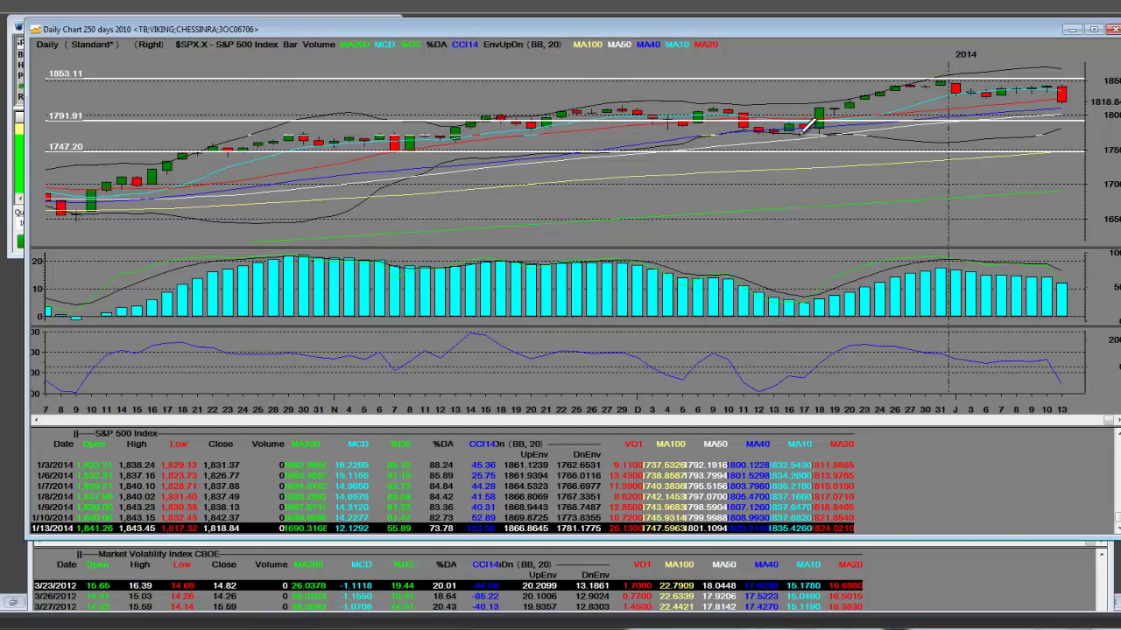
click(810, 130)
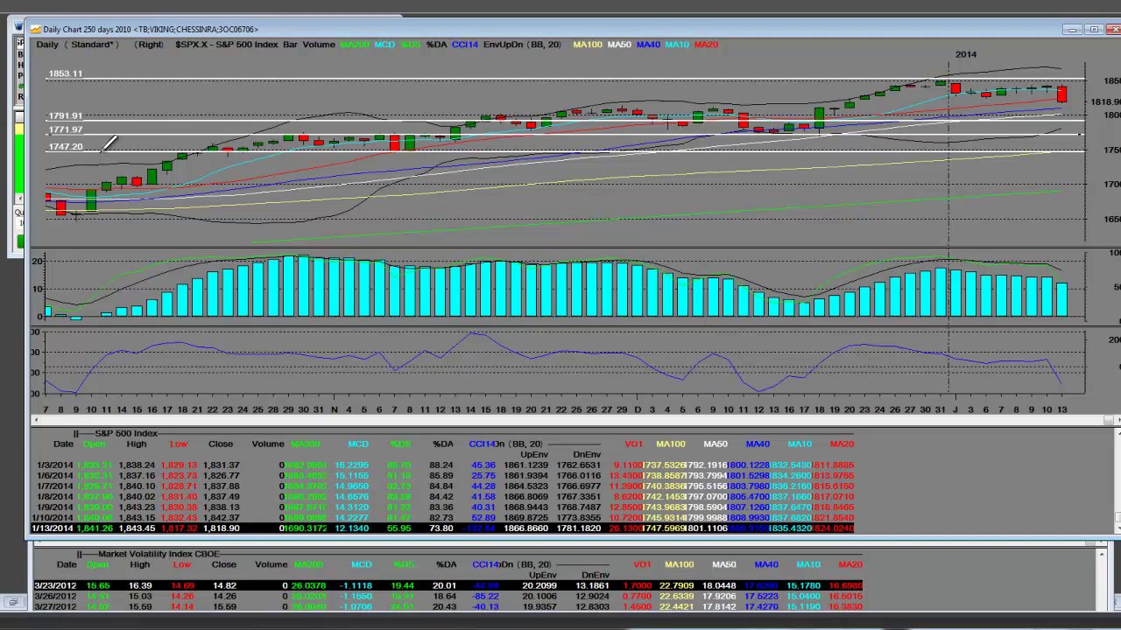
- Temporarily clear the S&P 500 chart's horizontal levels, and add another level at 1813.88 once they are restored
key(Delete)
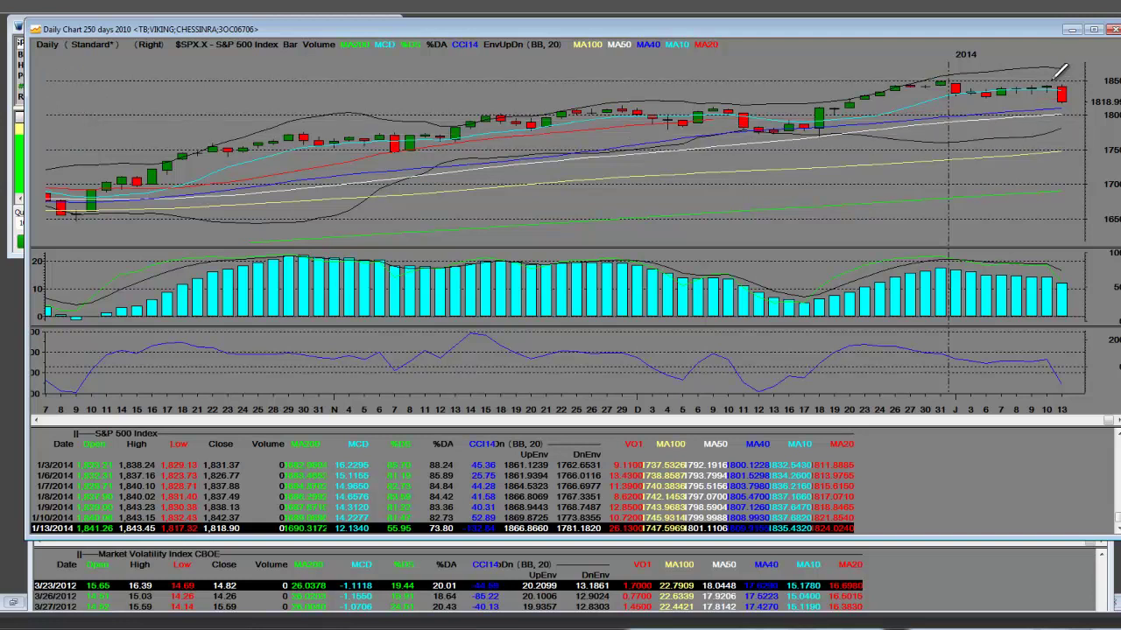
key(ctrl+z)
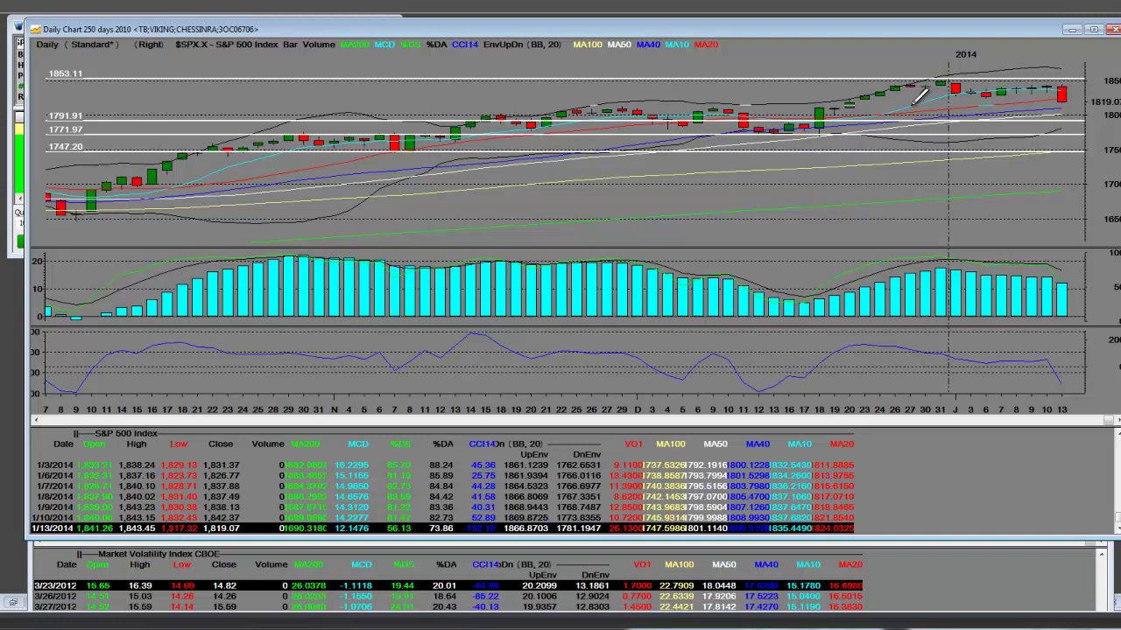
click(917, 100)
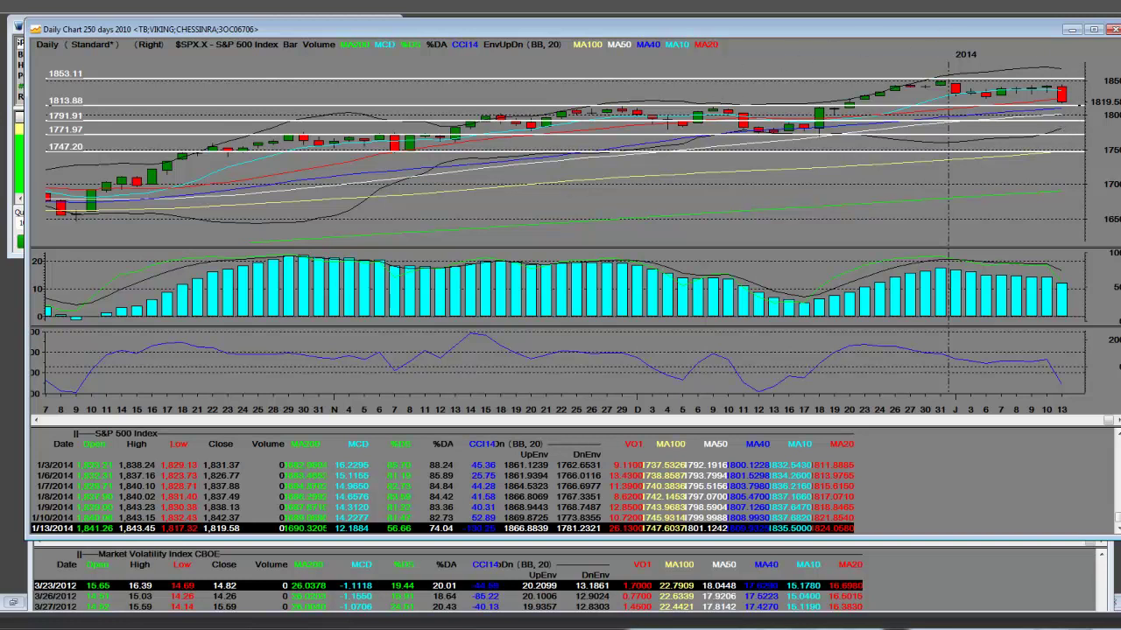
- Alternate between the VIX and S&P 500 charts to compare their marked levels, ending with the VIX chart in front
click(991, 618)
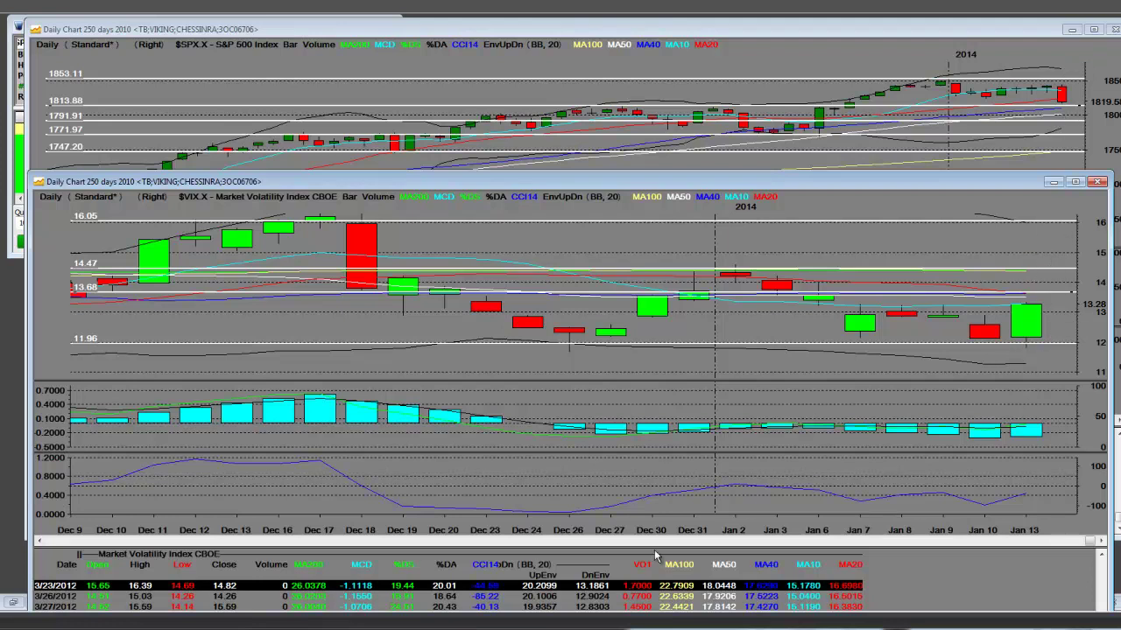
click(646, 30)
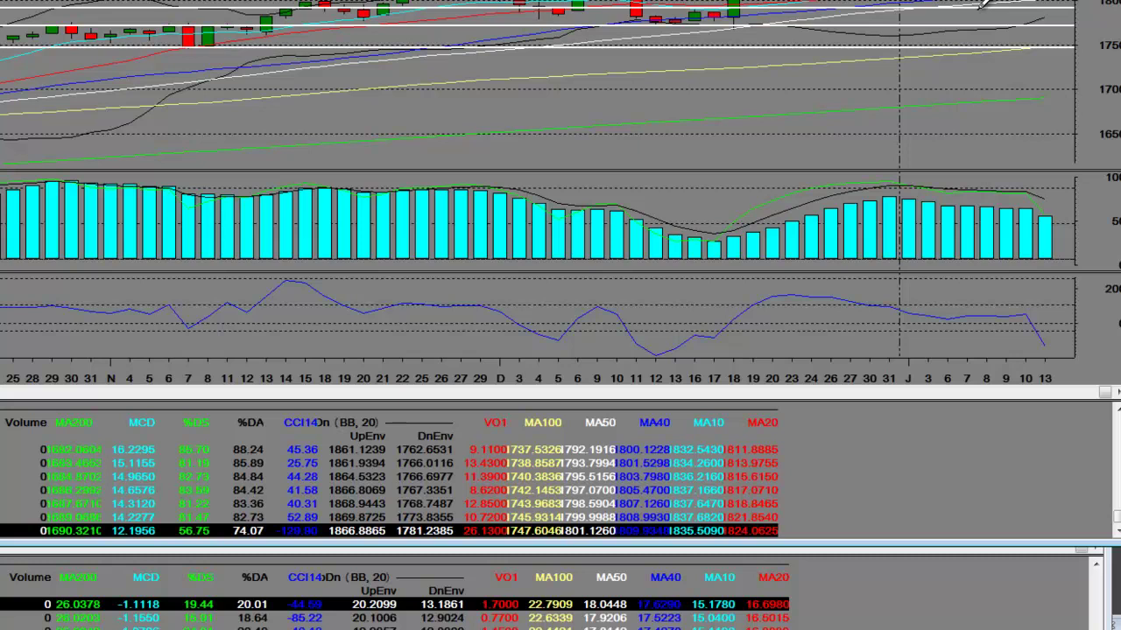
click(1040, 576)
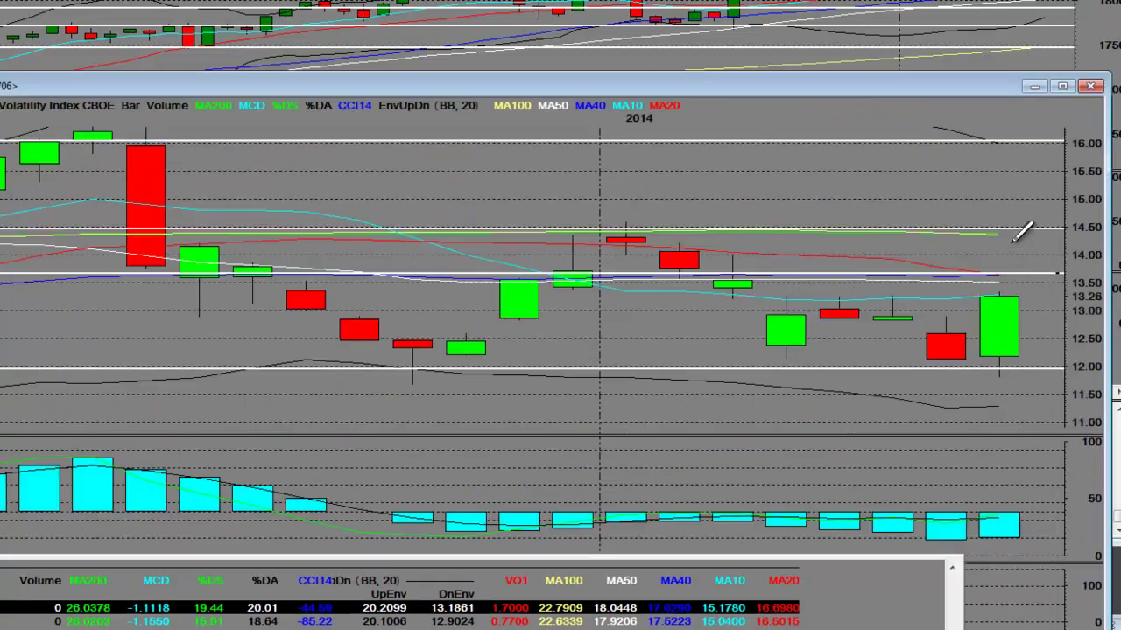